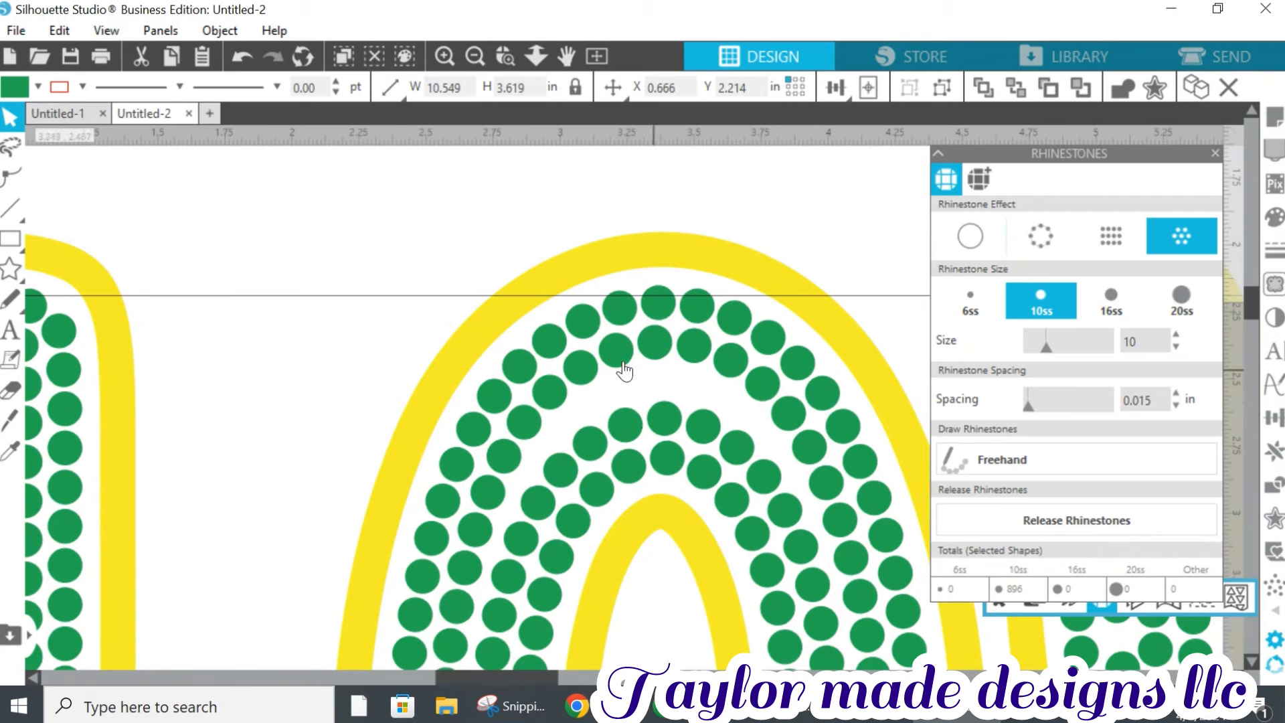
Release the rhinestones of the whole LOVED design into individual circles
click(477, 54)
click(476, 54)
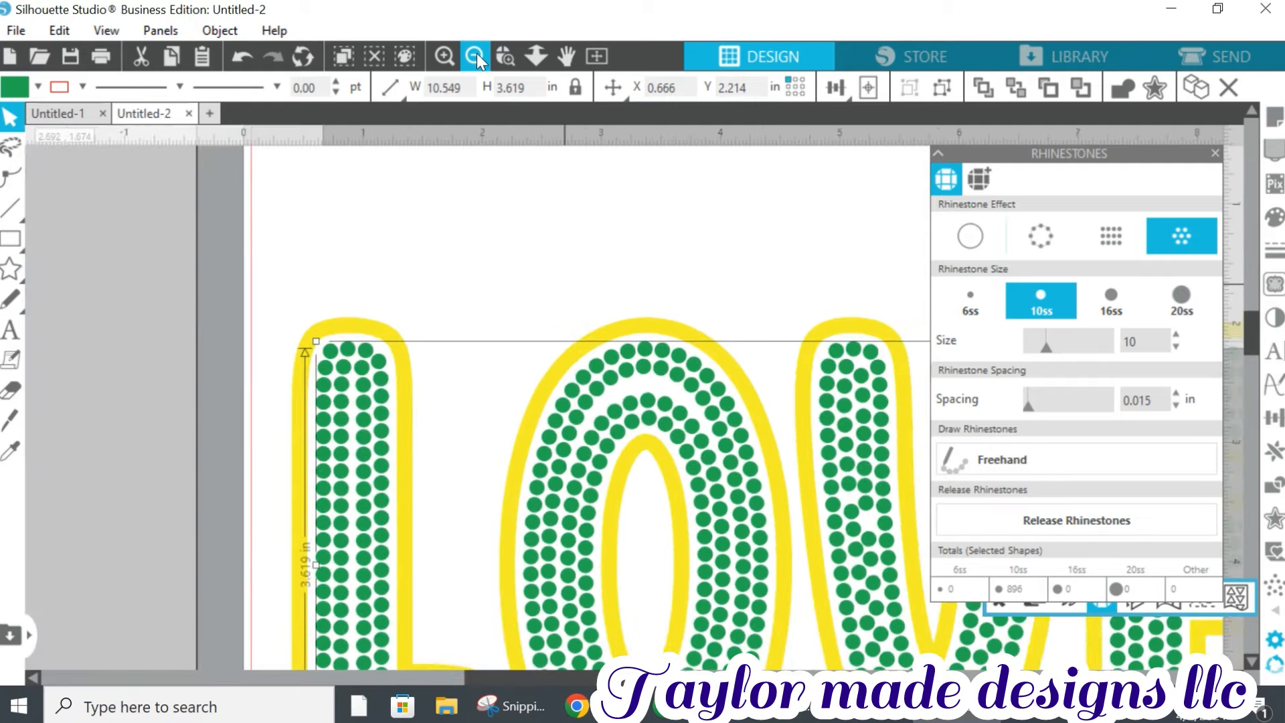
click(476, 54)
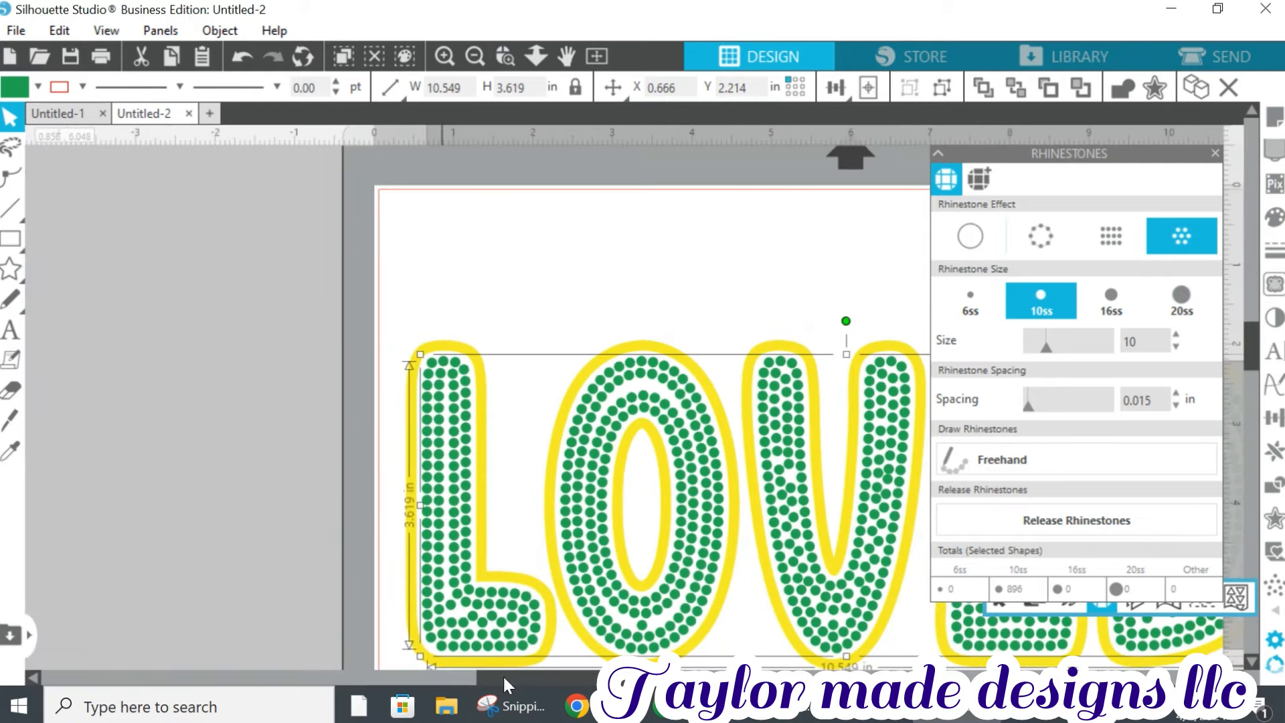
drag(504, 673, 594, 679)
scroll(532, 355, down, 3)
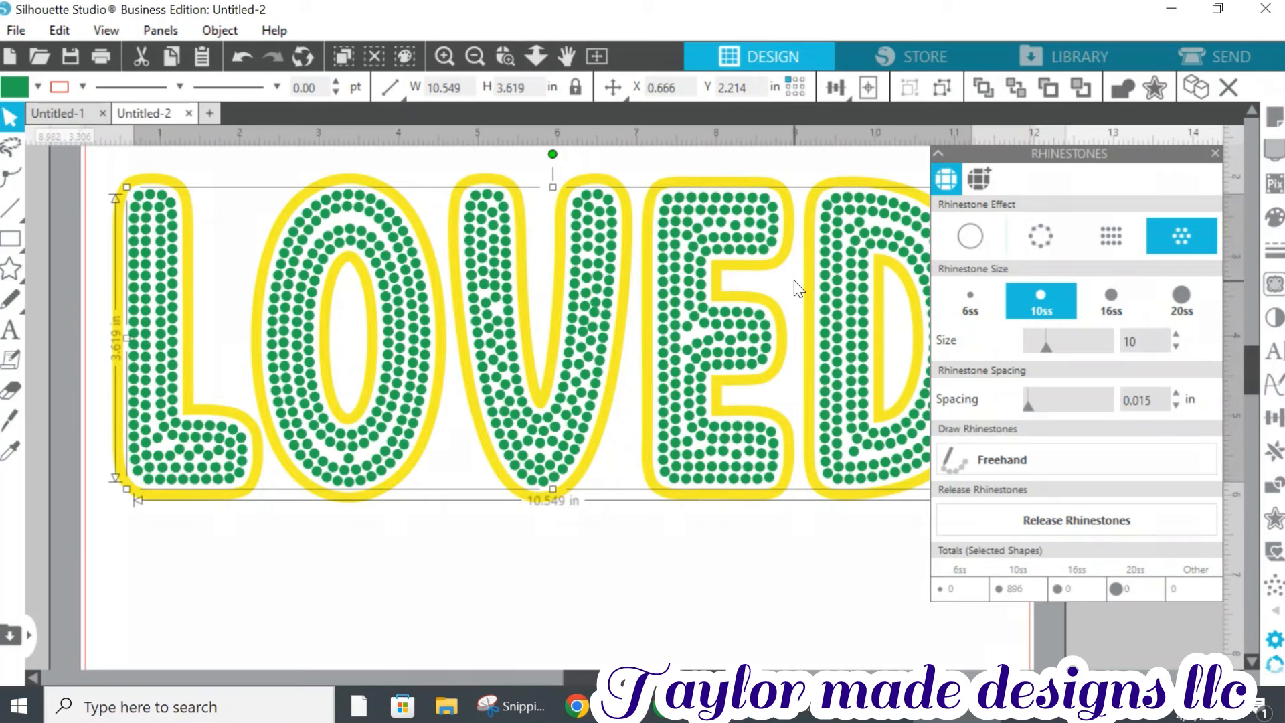
click(1054, 524)
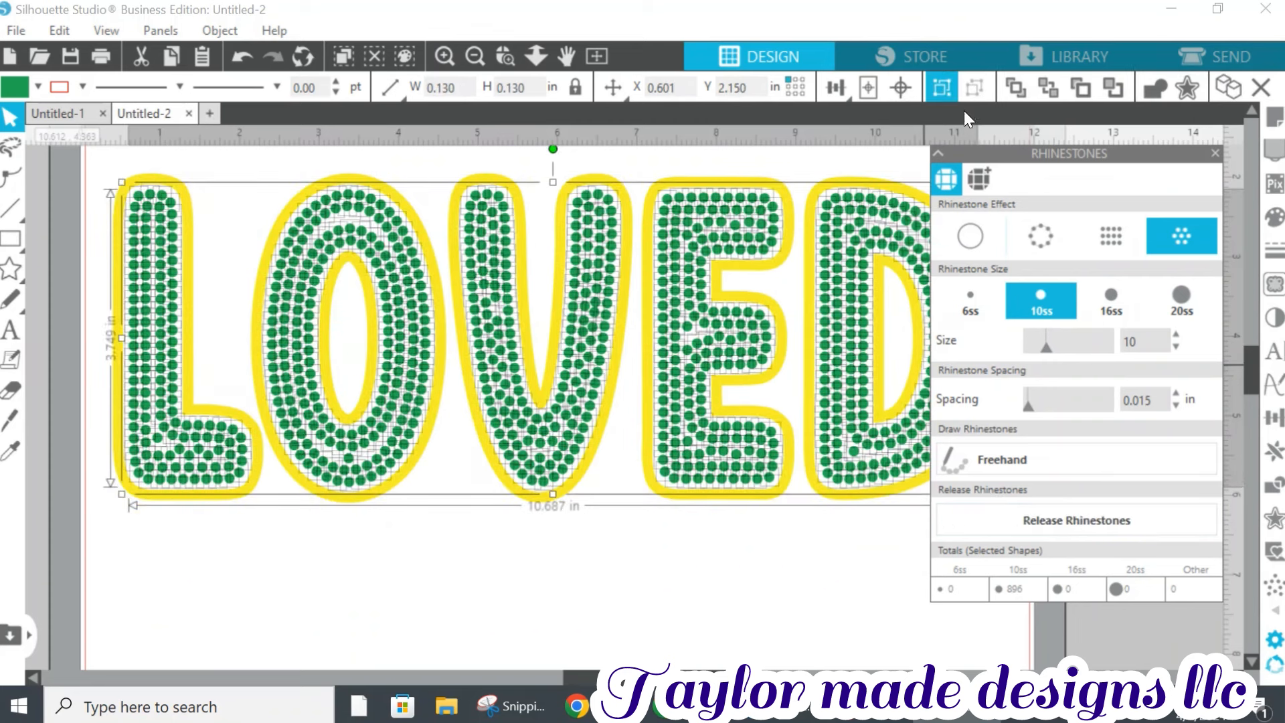
click(941, 152)
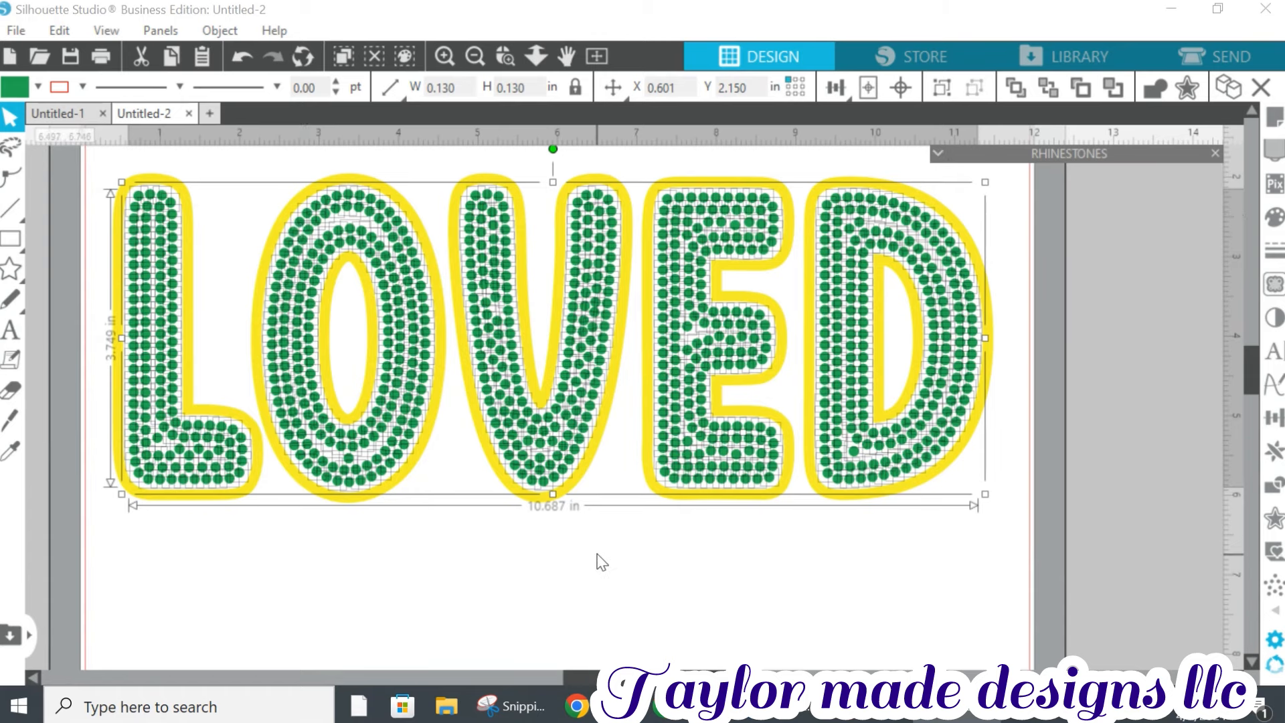
Fill the gap near the top of the O with three copied rhinestone circles
scroll(569, 552, up, 2)
scroll(519, 545, up, 3)
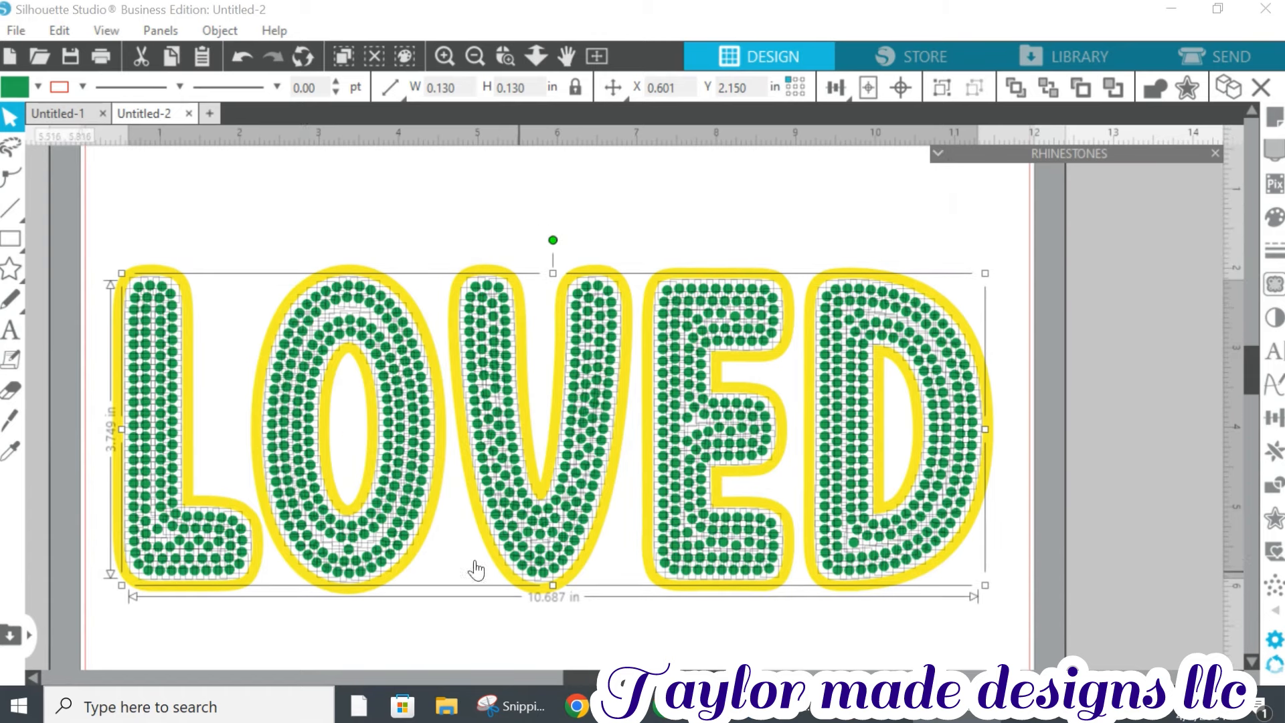
scroll(386, 181, up, 1)
click(383, 180)
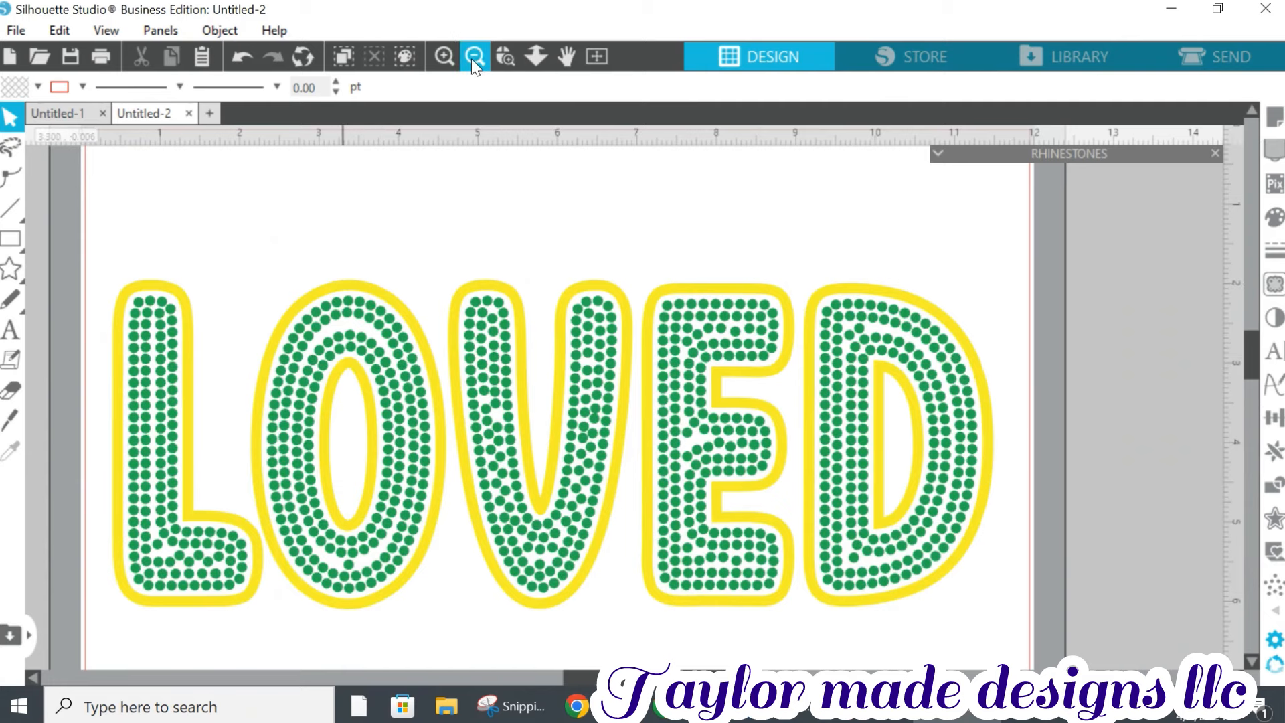
click(505, 56)
click(354, 328)
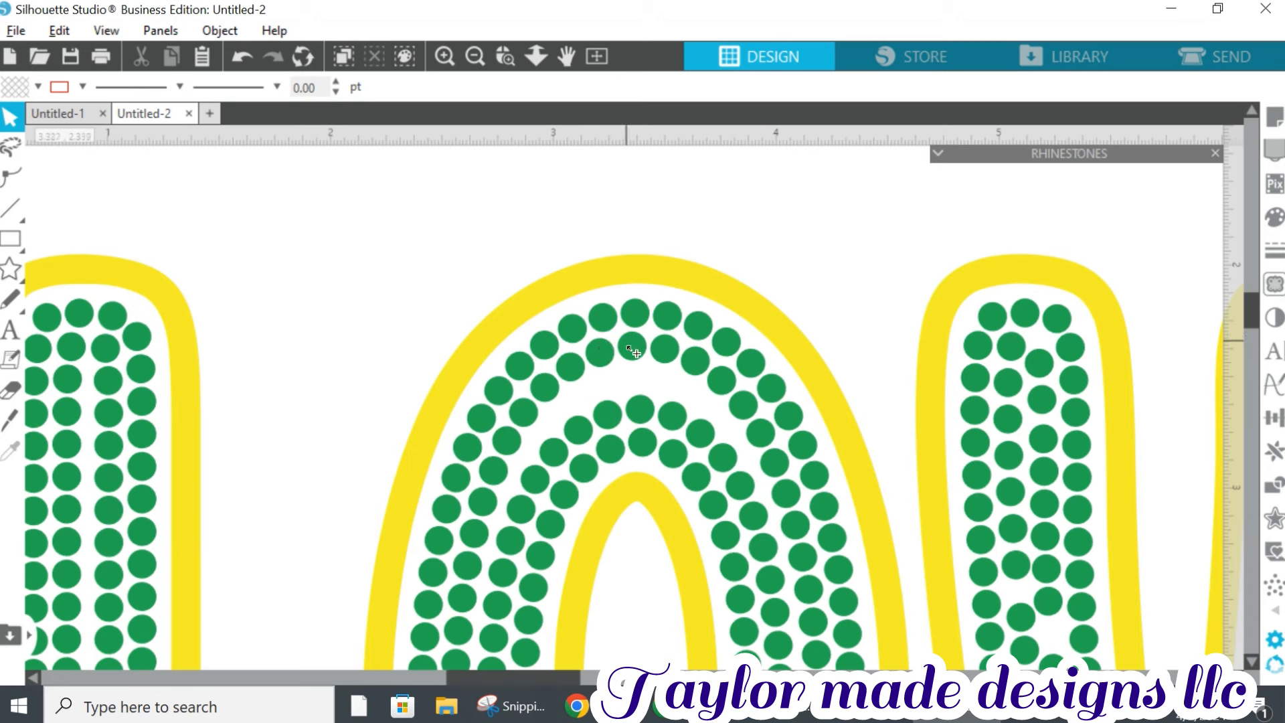
drag(629, 348, 699, 396)
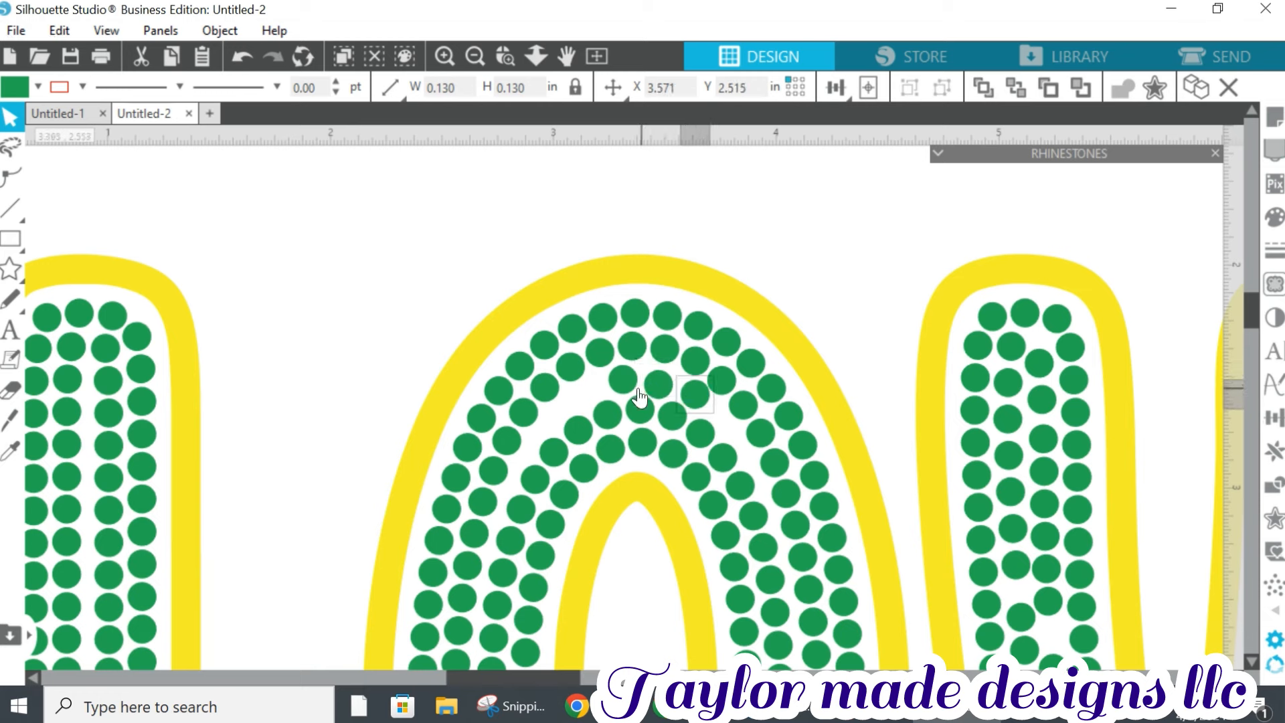
Select all green RGB (35,169,84) circles by fill color and group them
click(473, 56)
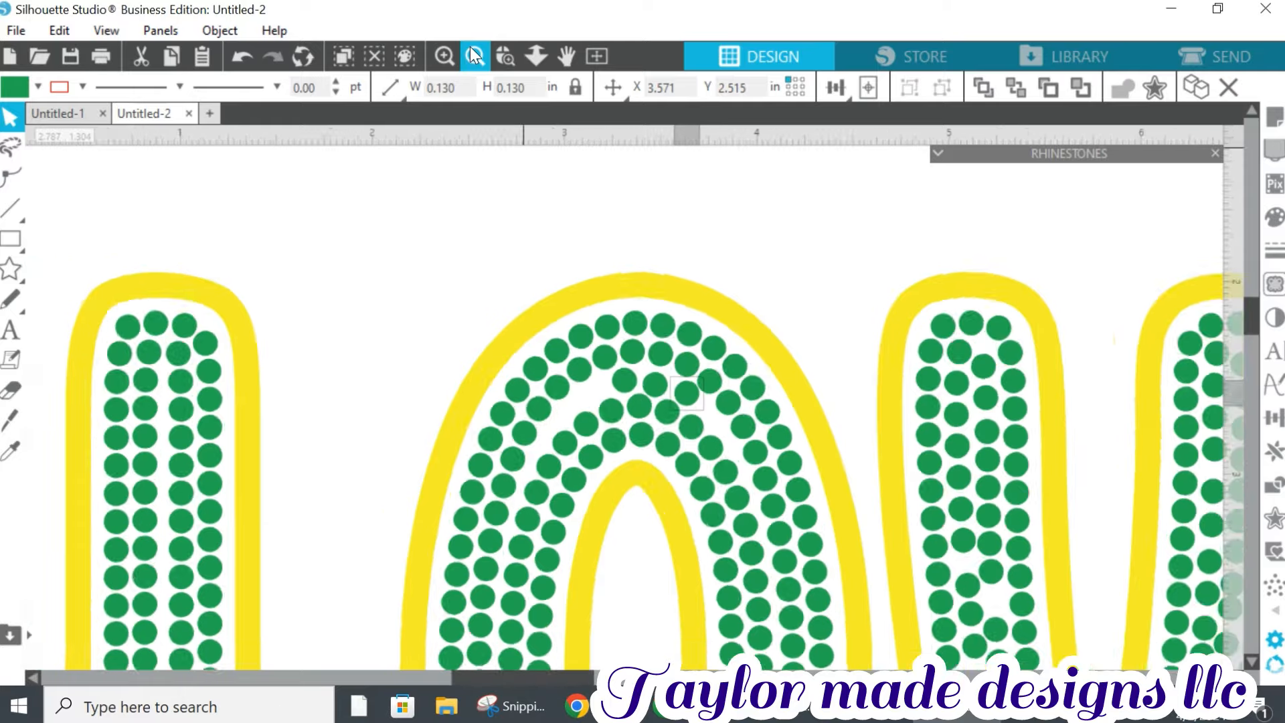
click(473, 55)
click(474, 55)
click(473, 55)
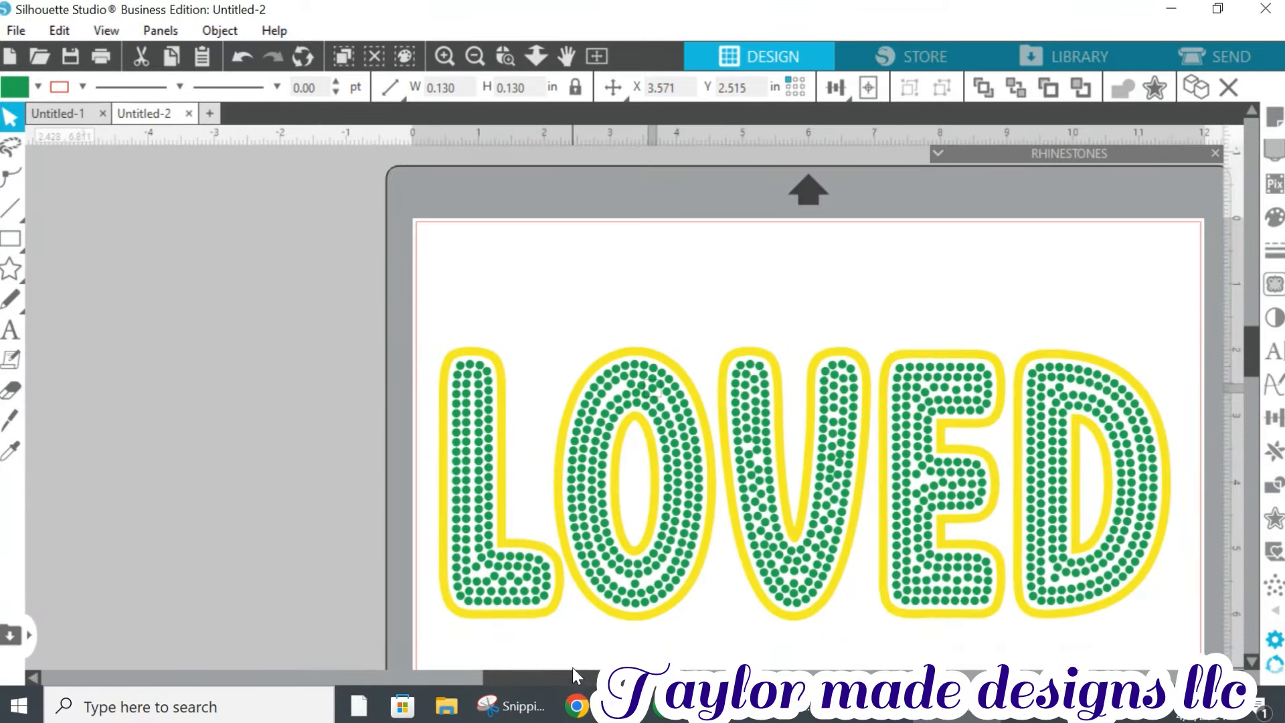
drag(577, 677, 616, 679)
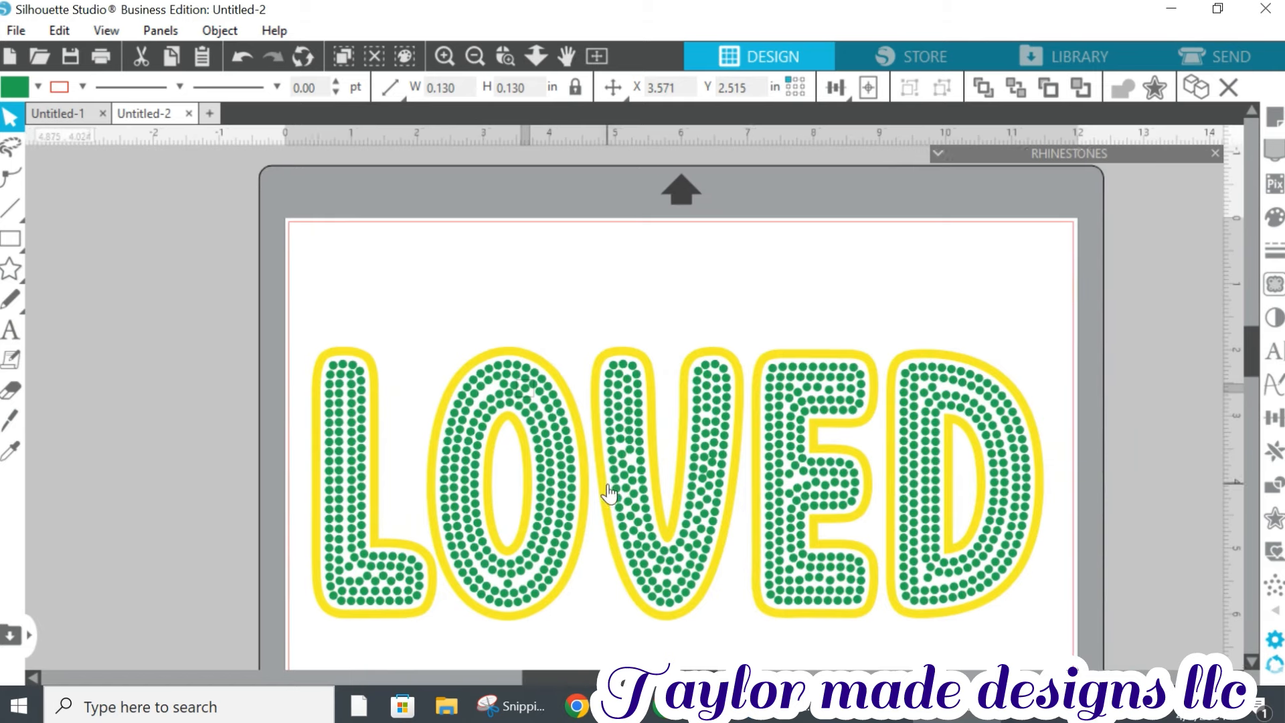
scroll(608, 486, down, 2)
scroll(608, 493, down, 1)
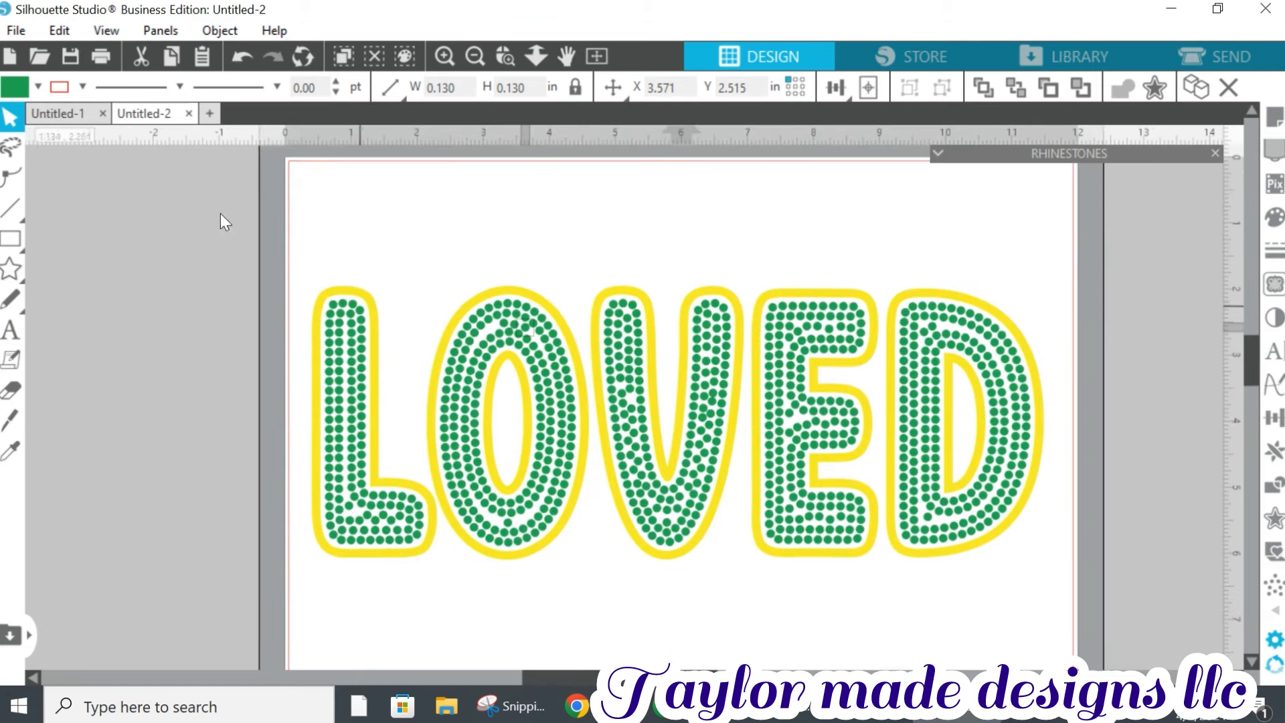
click(26, 32)
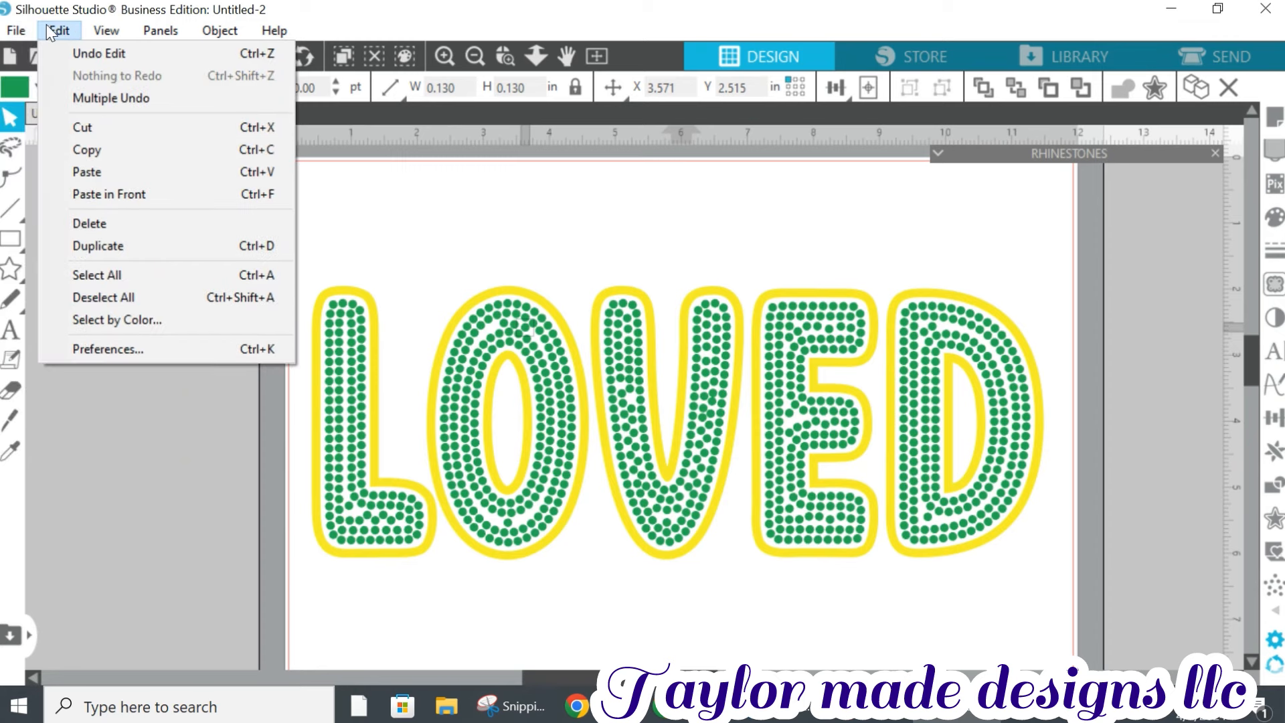
click(53, 32)
click(50, 36)
click(109, 321)
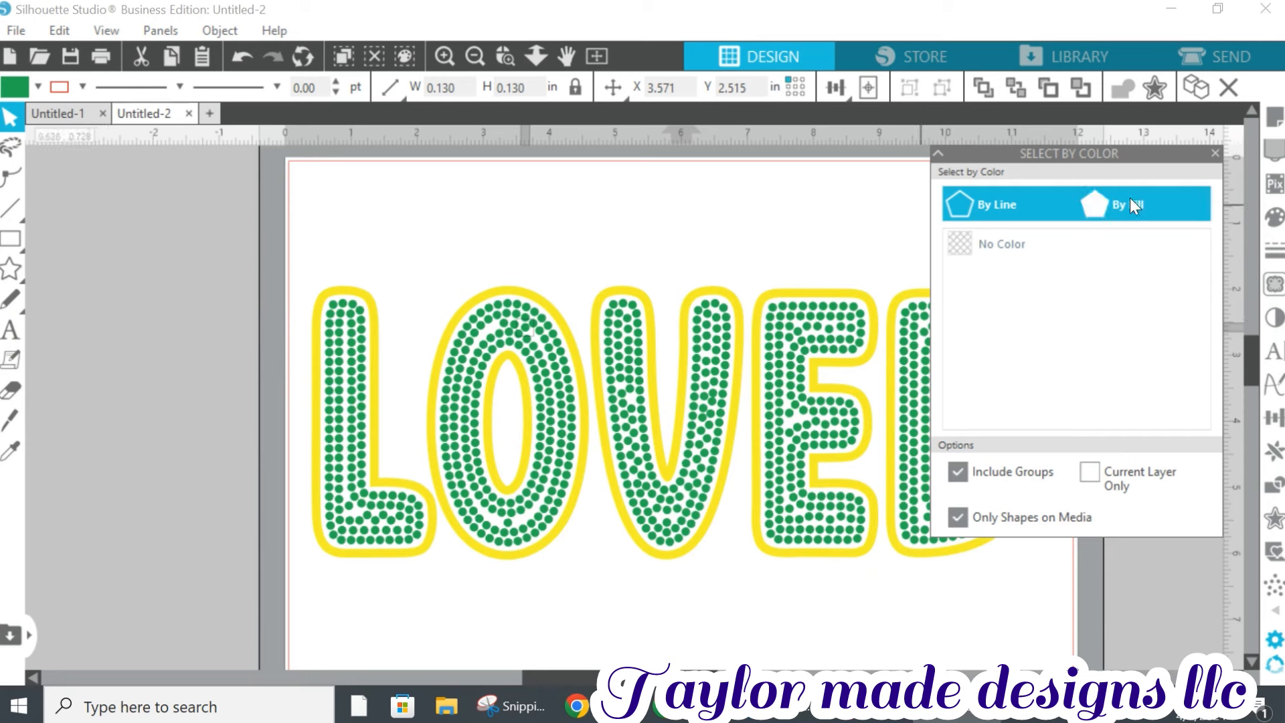
click(1136, 198)
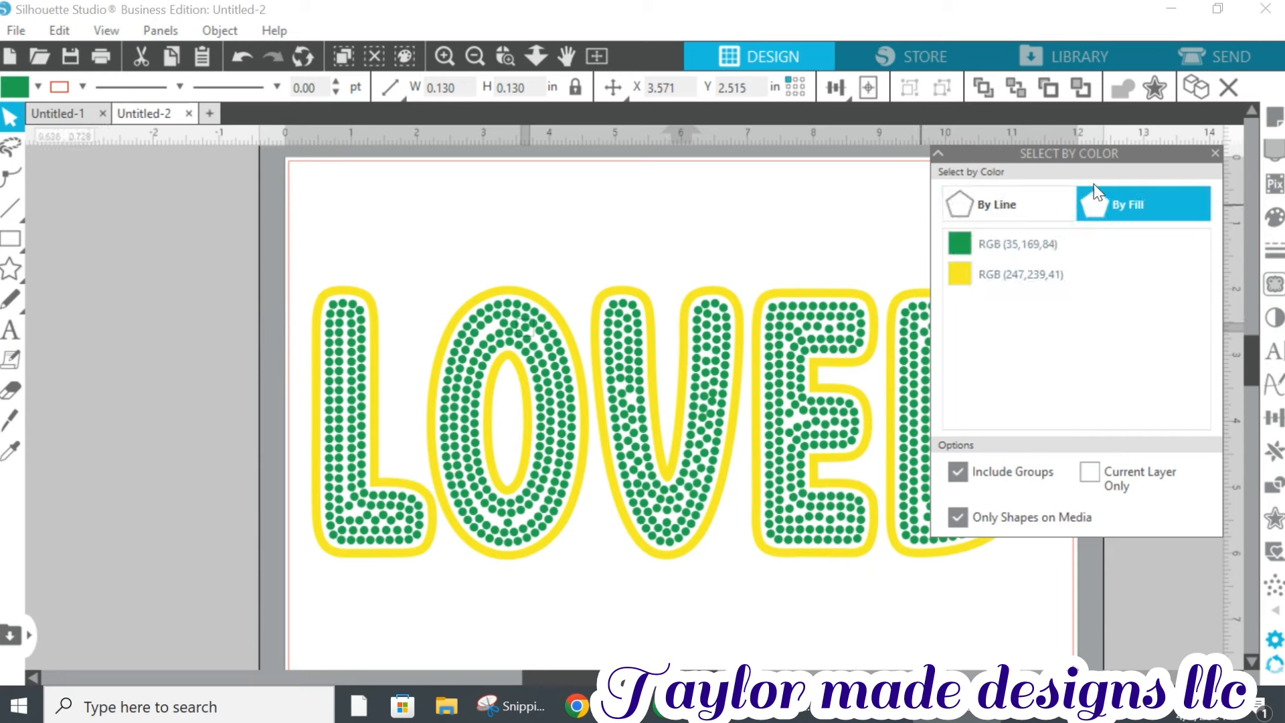
click(1022, 250)
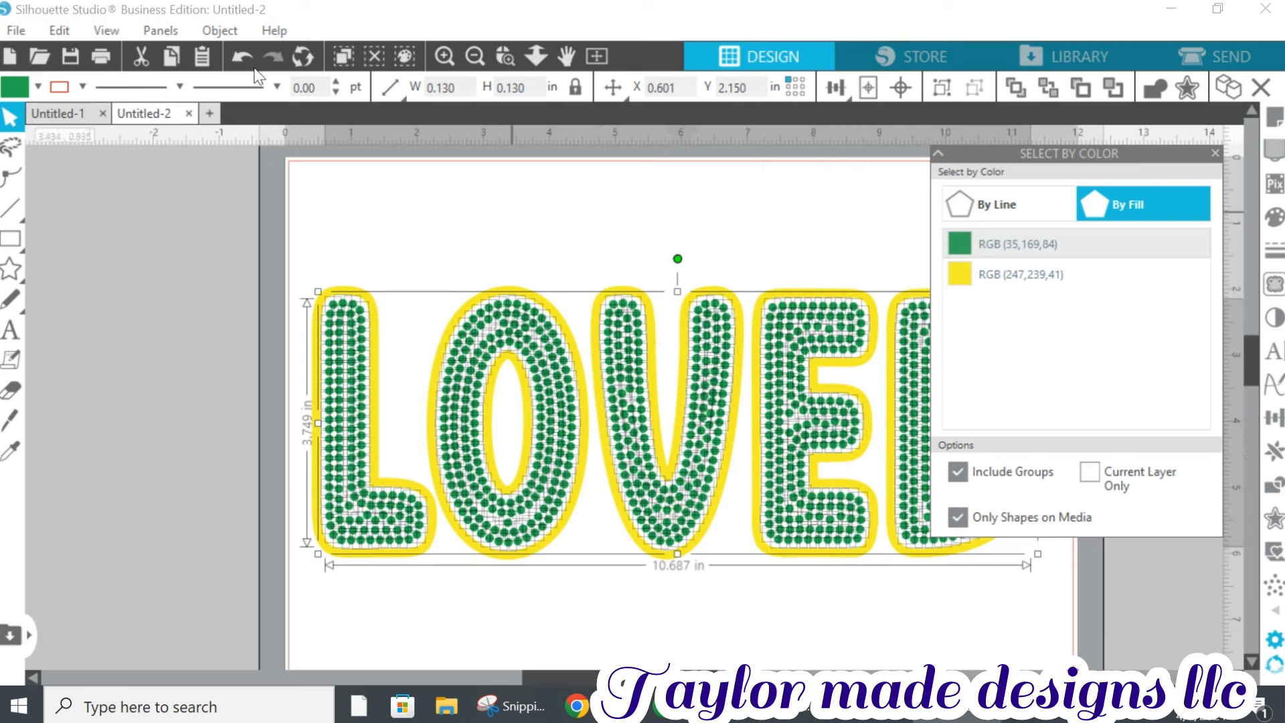
click(234, 31)
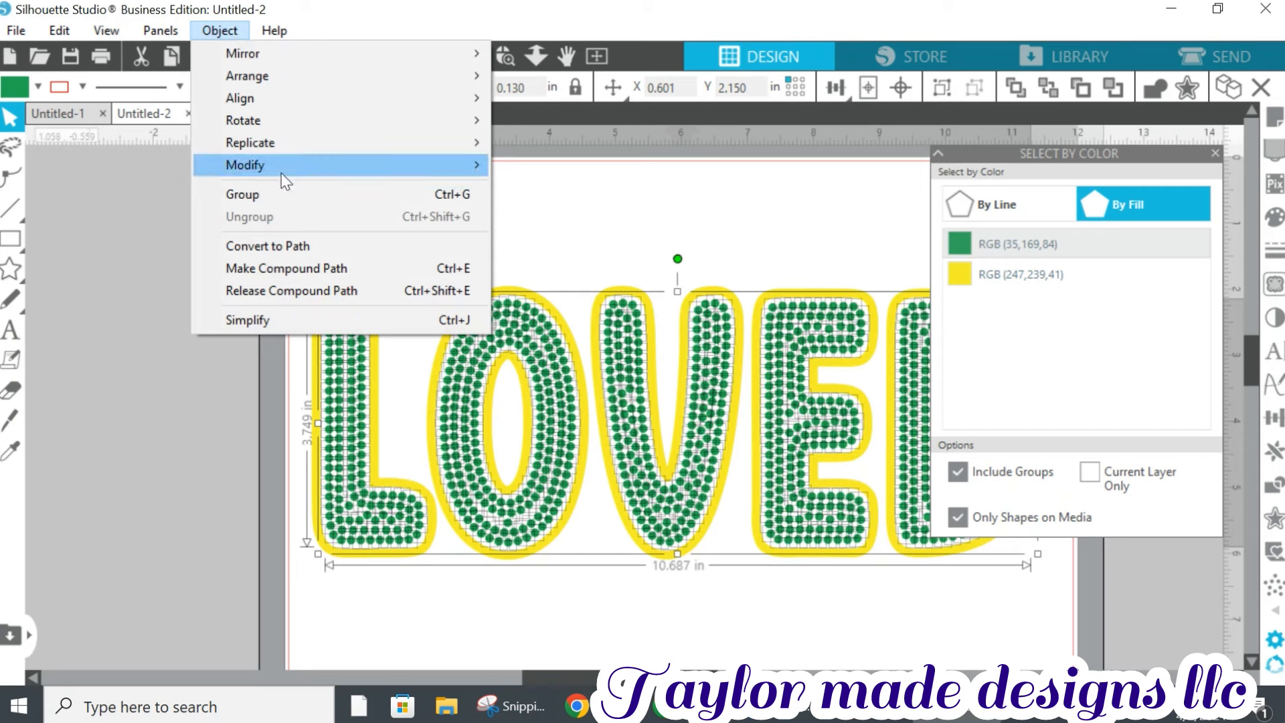
click(280, 194)
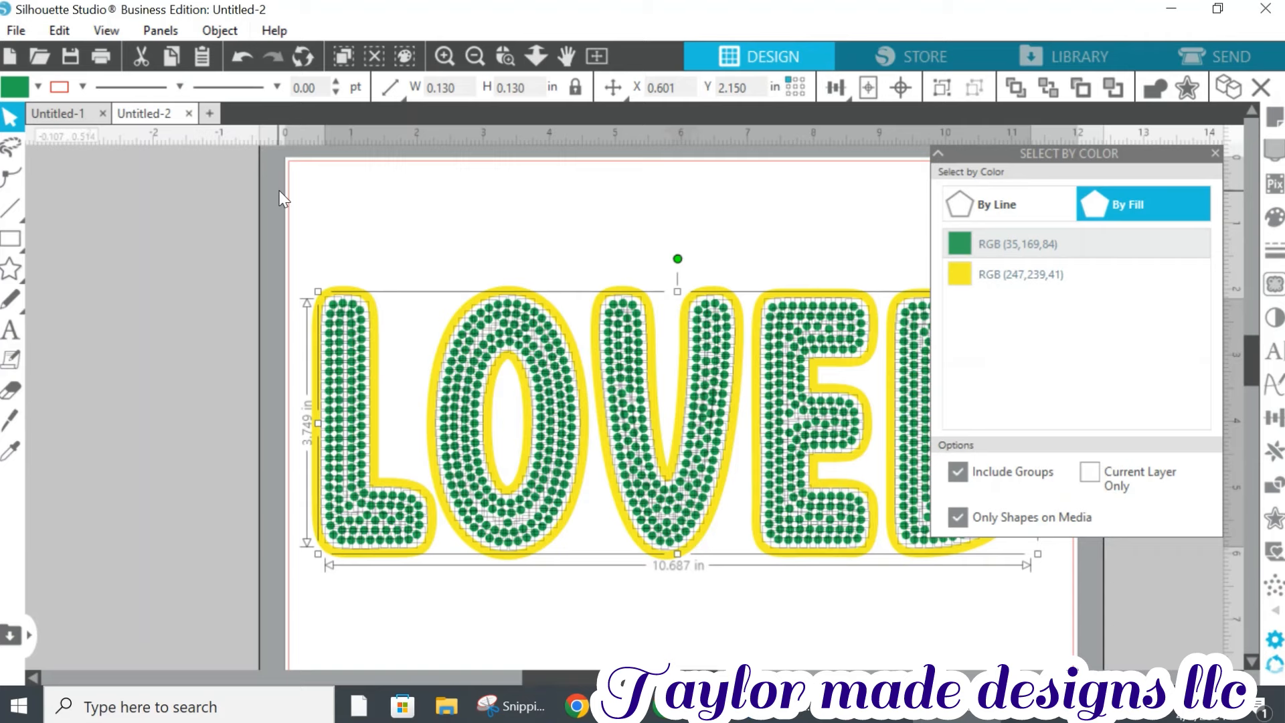
Turn the circle group into a compound path with a magenta fill and no line color
click(226, 29)
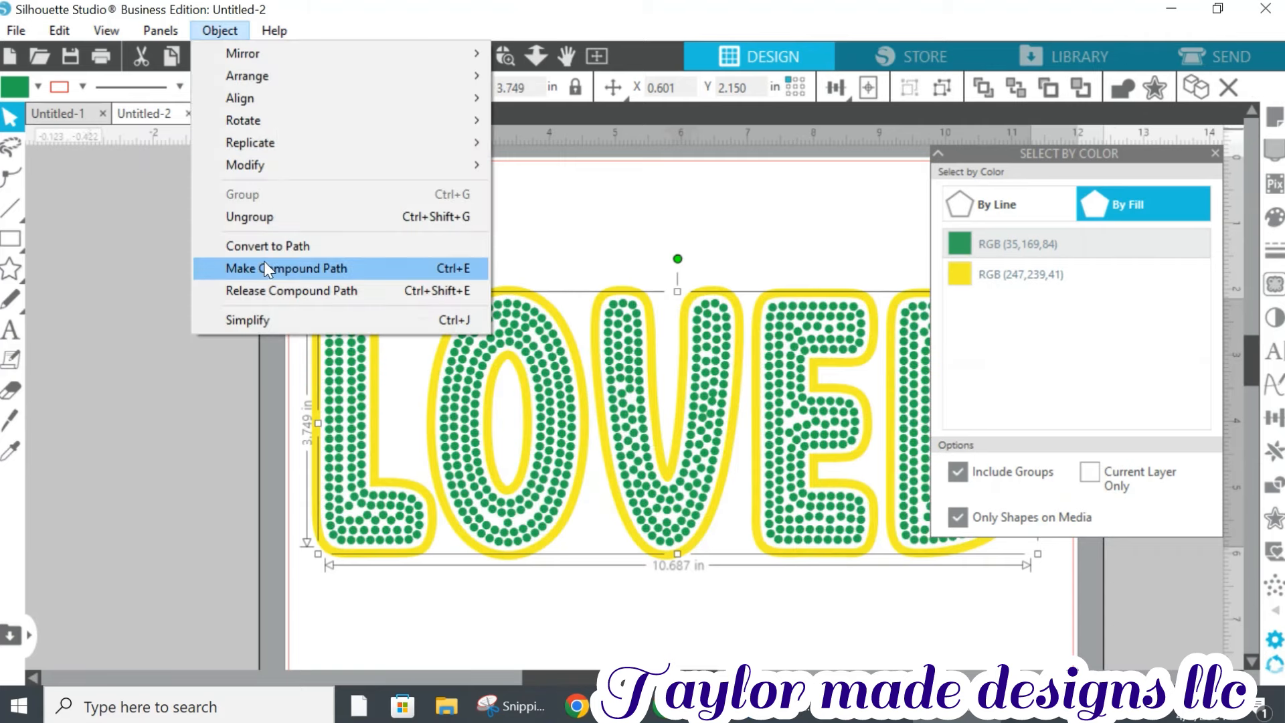
click(288, 268)
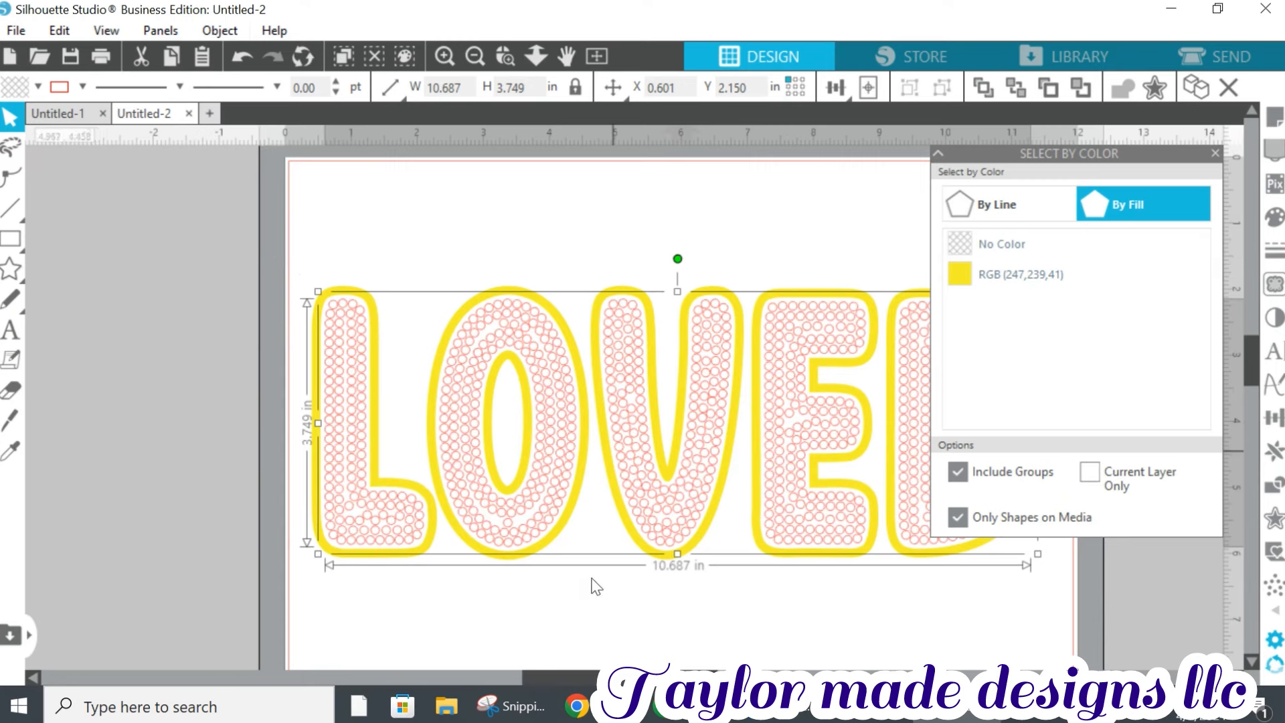
scroll(905, 359, right, 3)
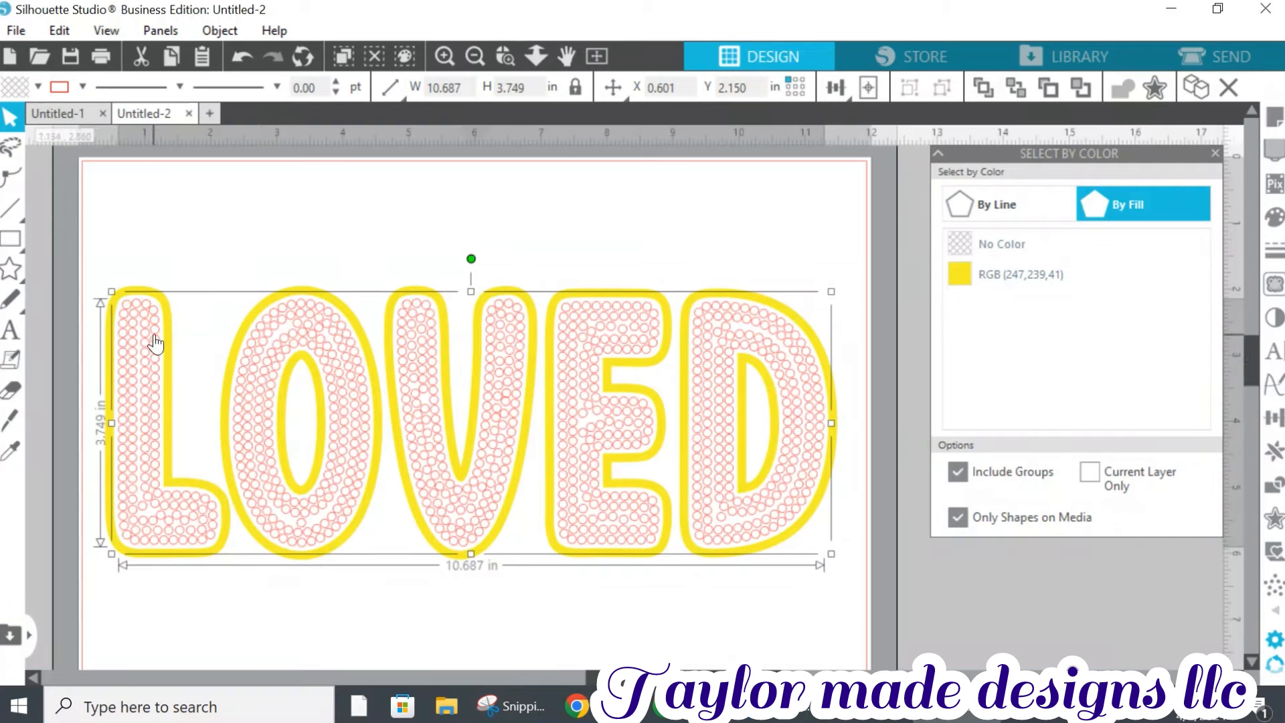
click(37, 87)
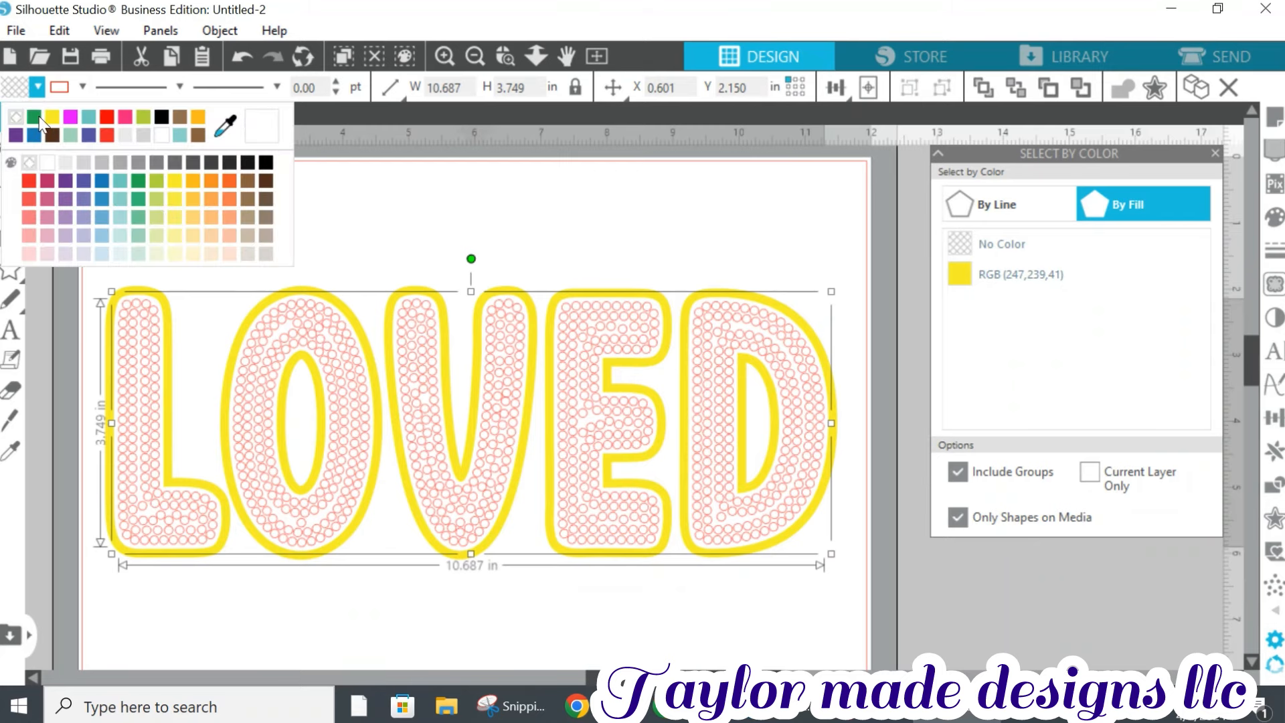
click(70, 116)
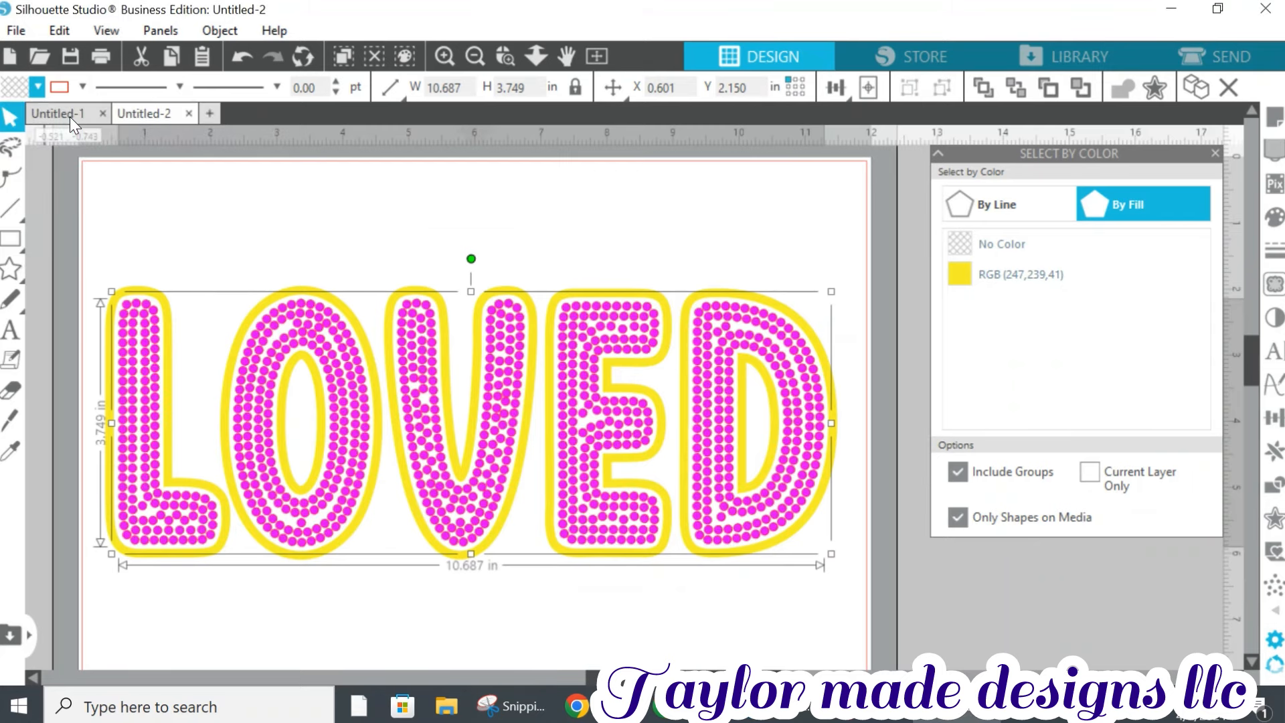
click(82, 85)
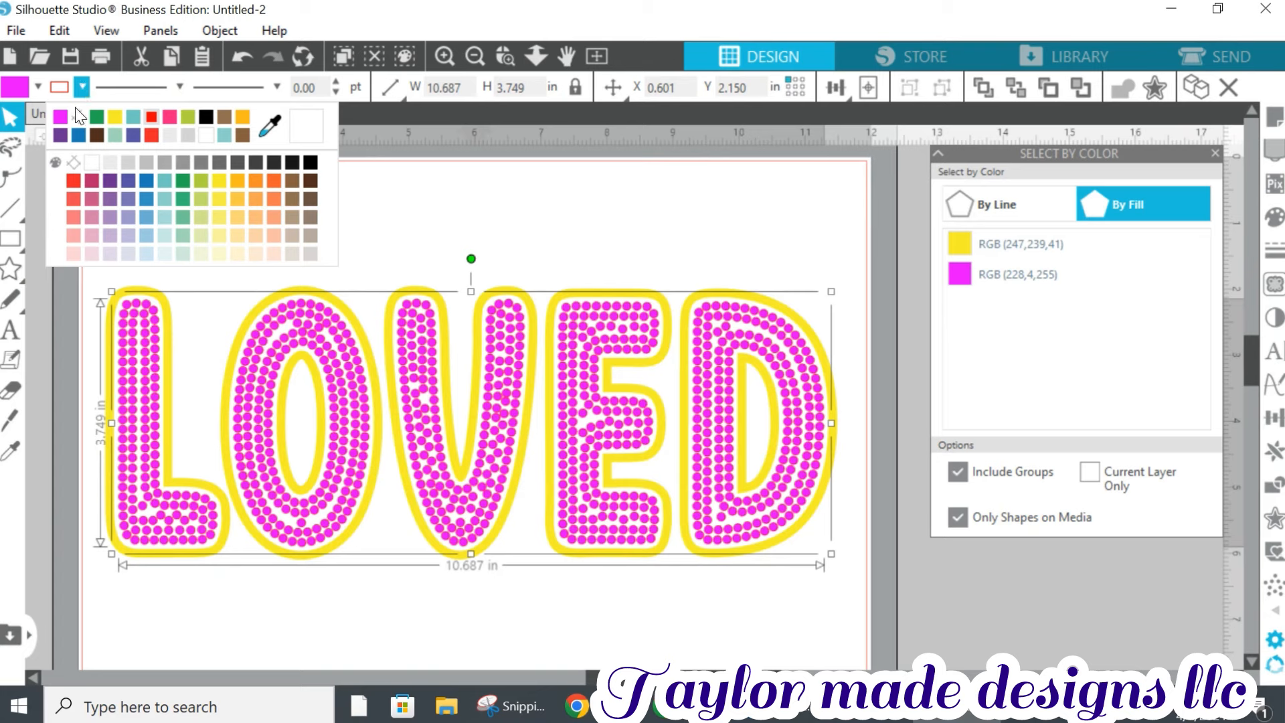
click(75, 110)
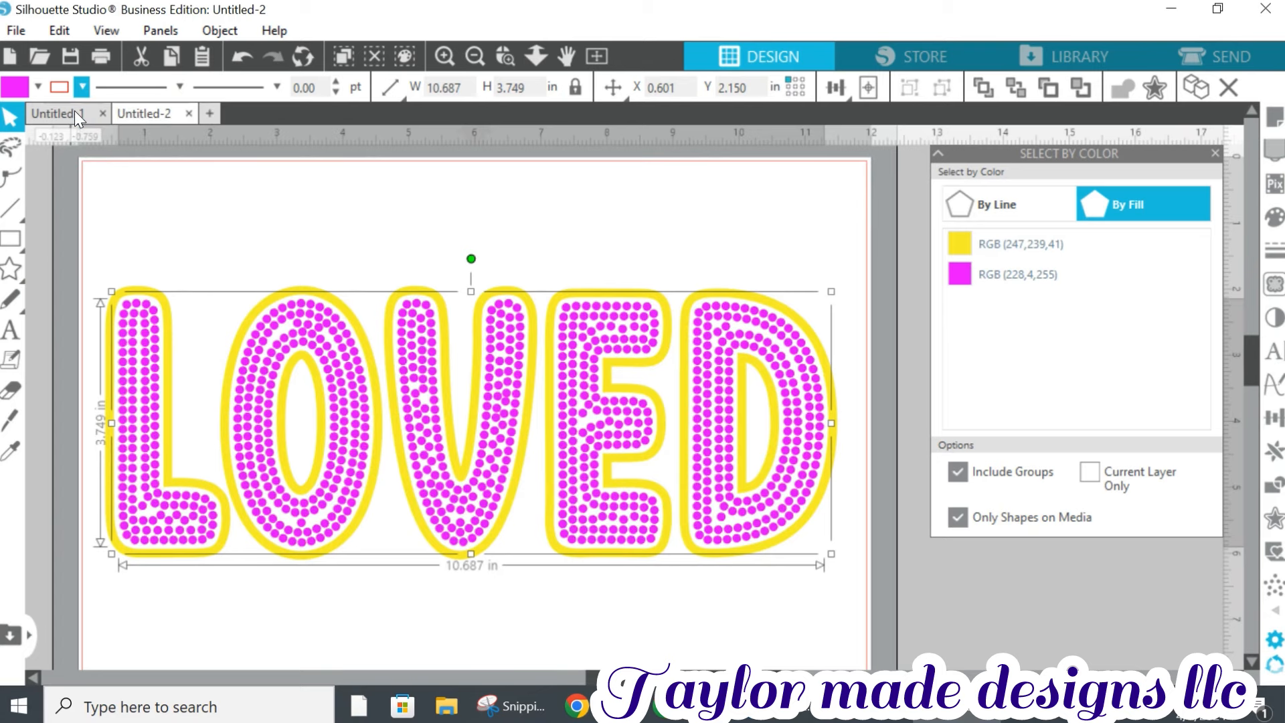
Select the yellow letter outlines by fill color and make them a compound path with yellow fill and no line color
click(1050, 251)
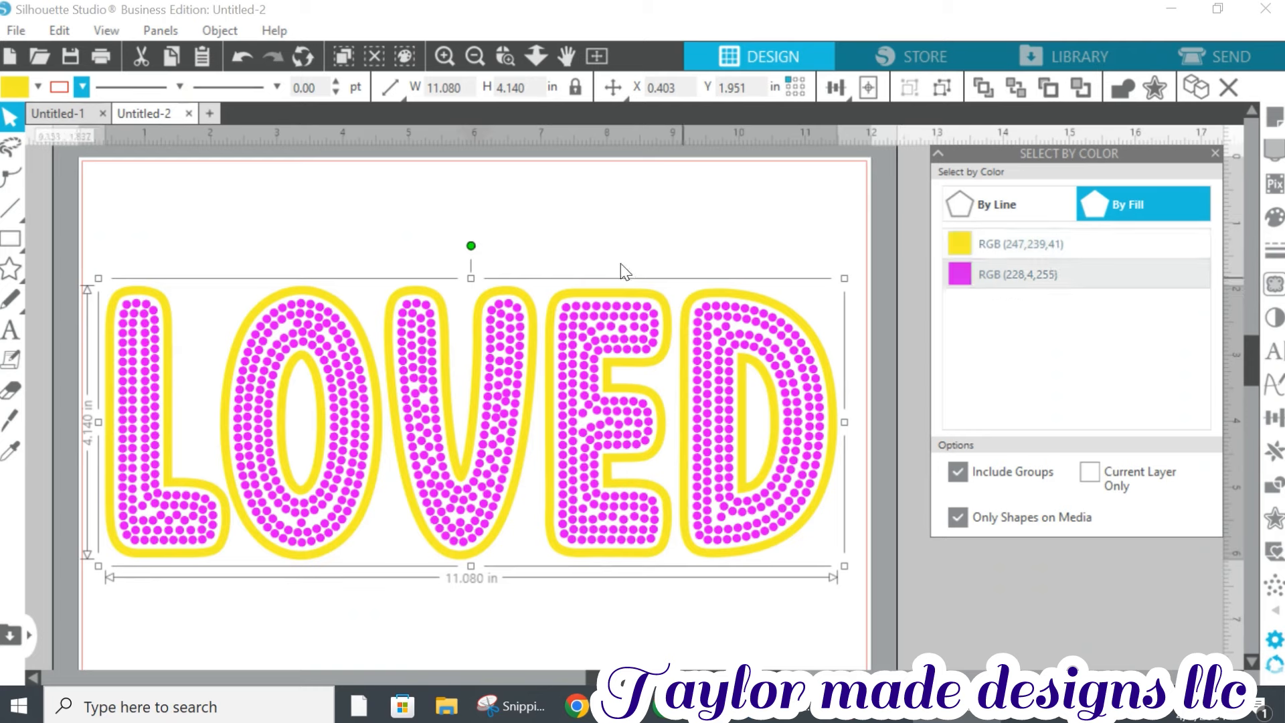
click(221, 31)
click(252, 276)
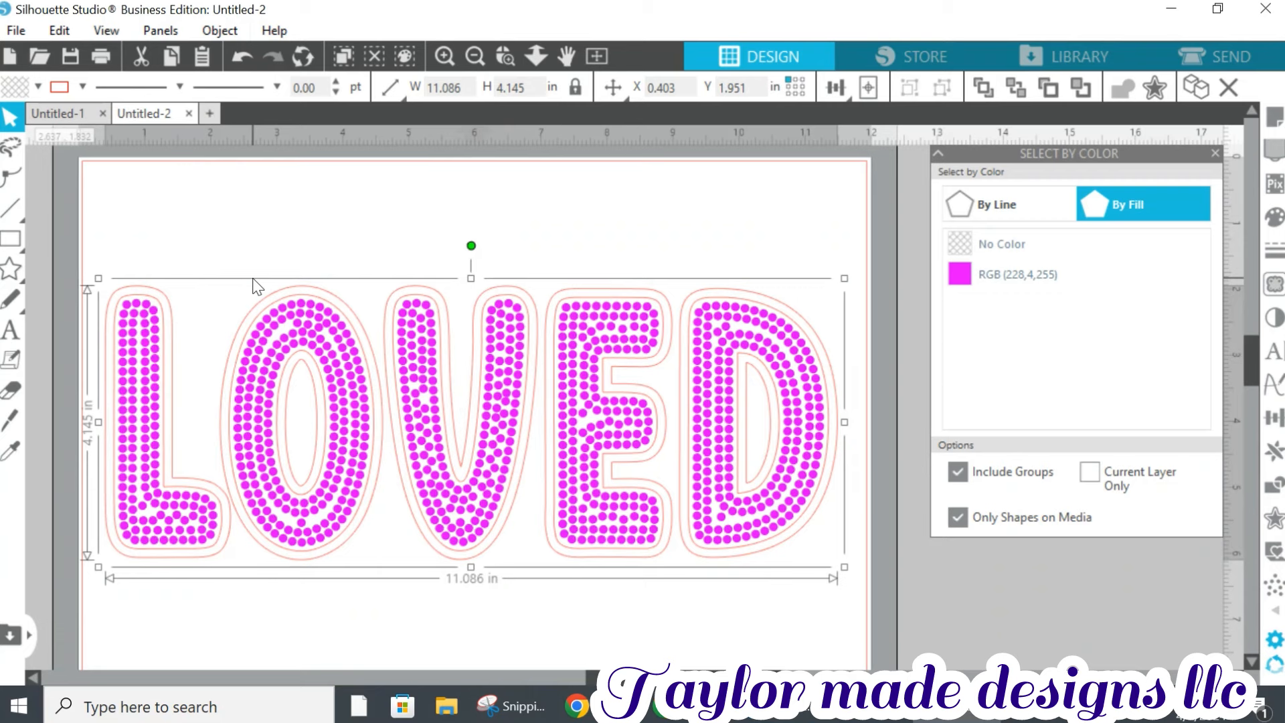
click(36, 87)
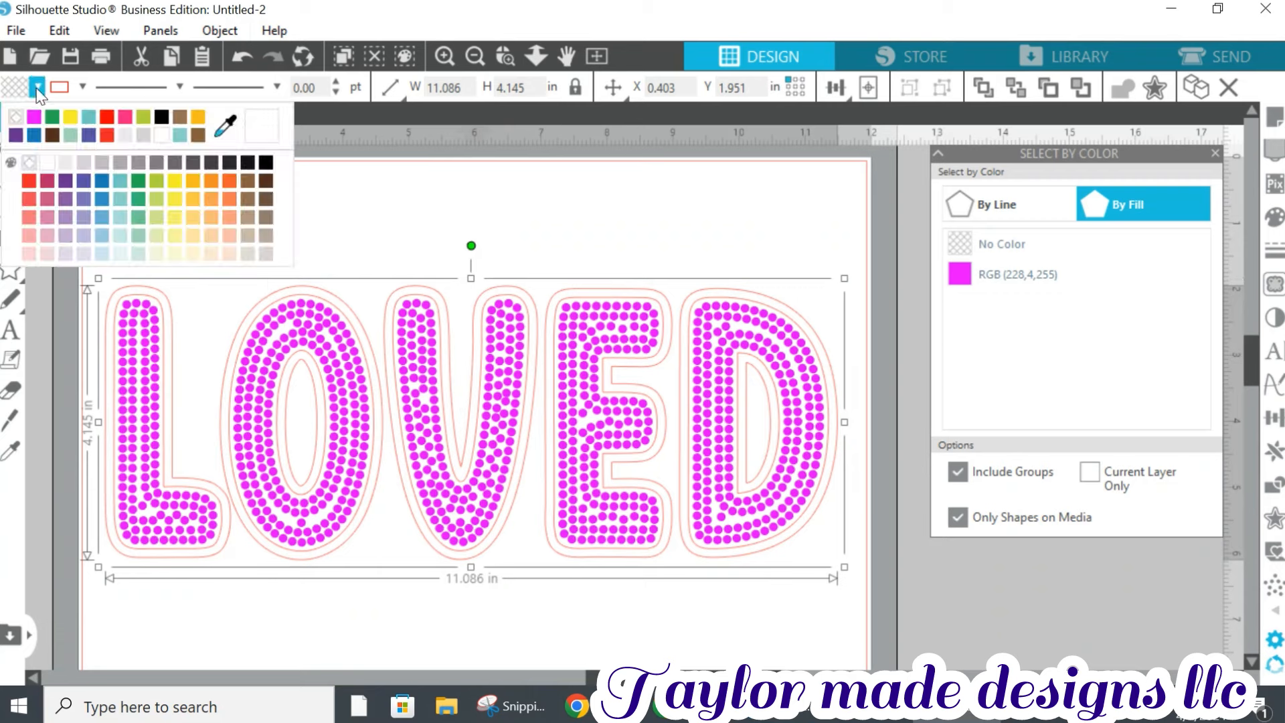
click(68, 120)
click(83, 86)
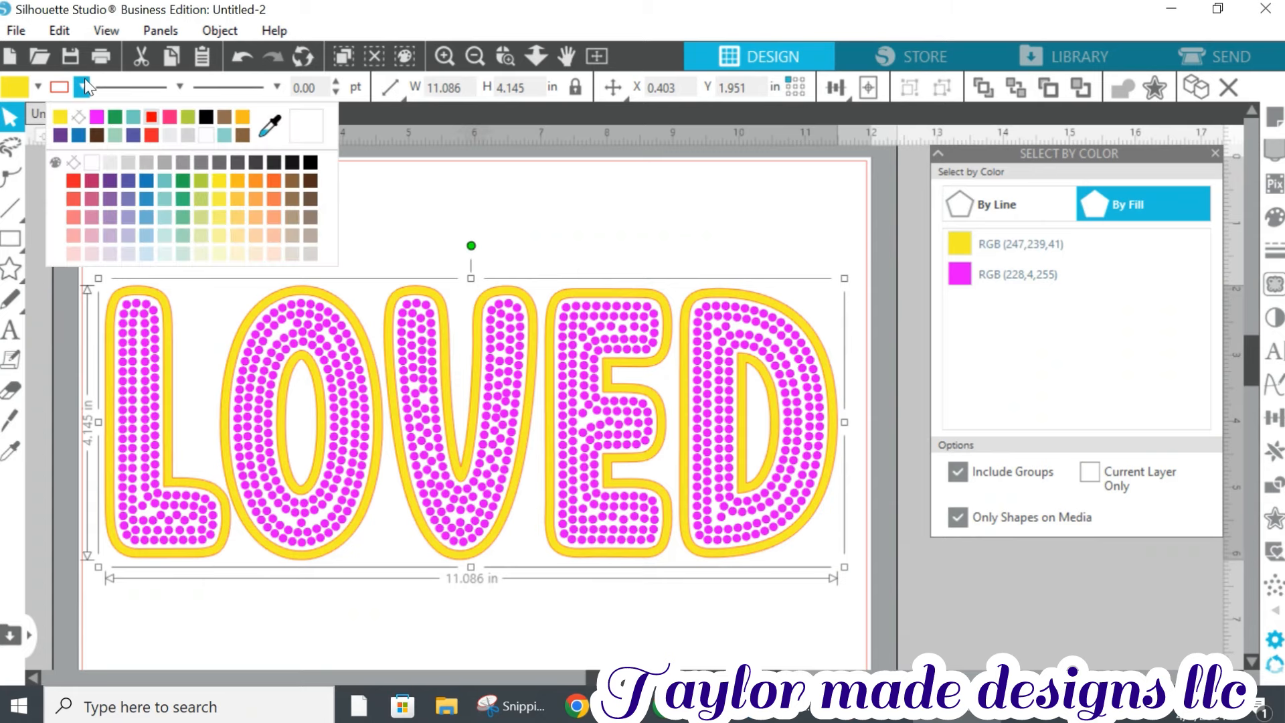
click(82, 118)
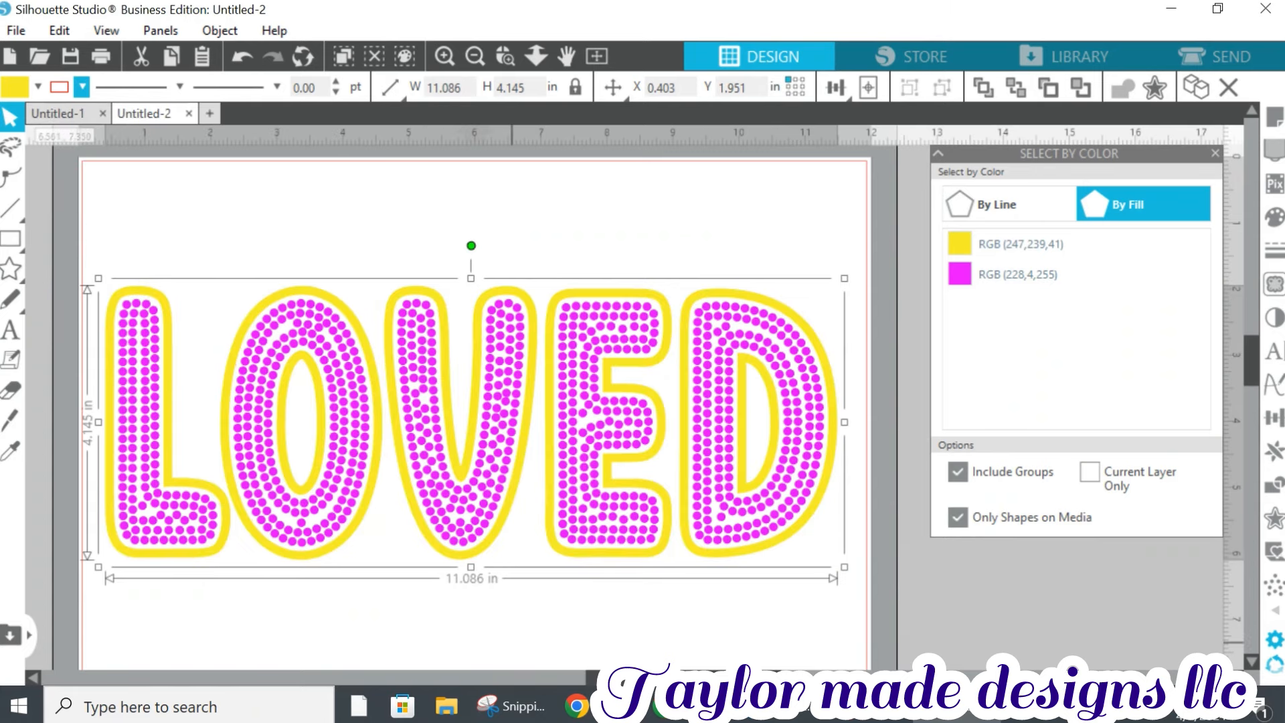
Group the magenta rhinestone circles with the yellow letter outlines
scroll(318, 421, left, 1)
drag(115, 230, 880, 576)
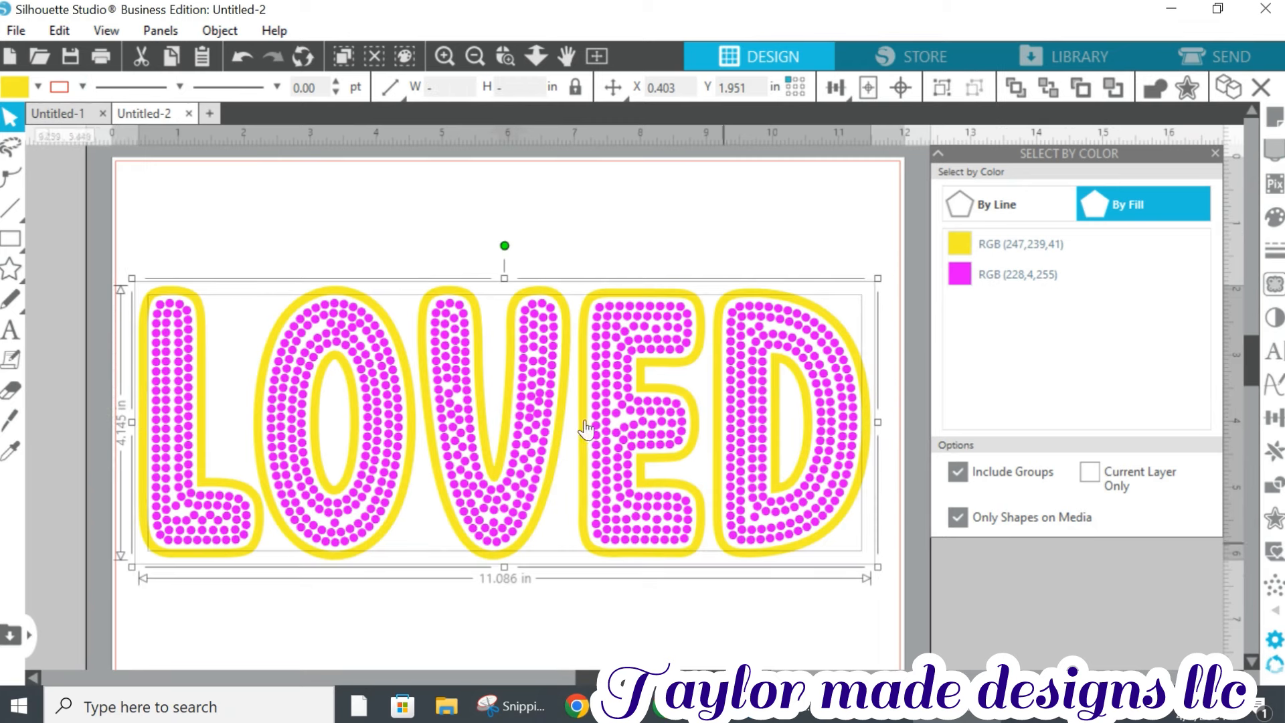
click(212, 30)
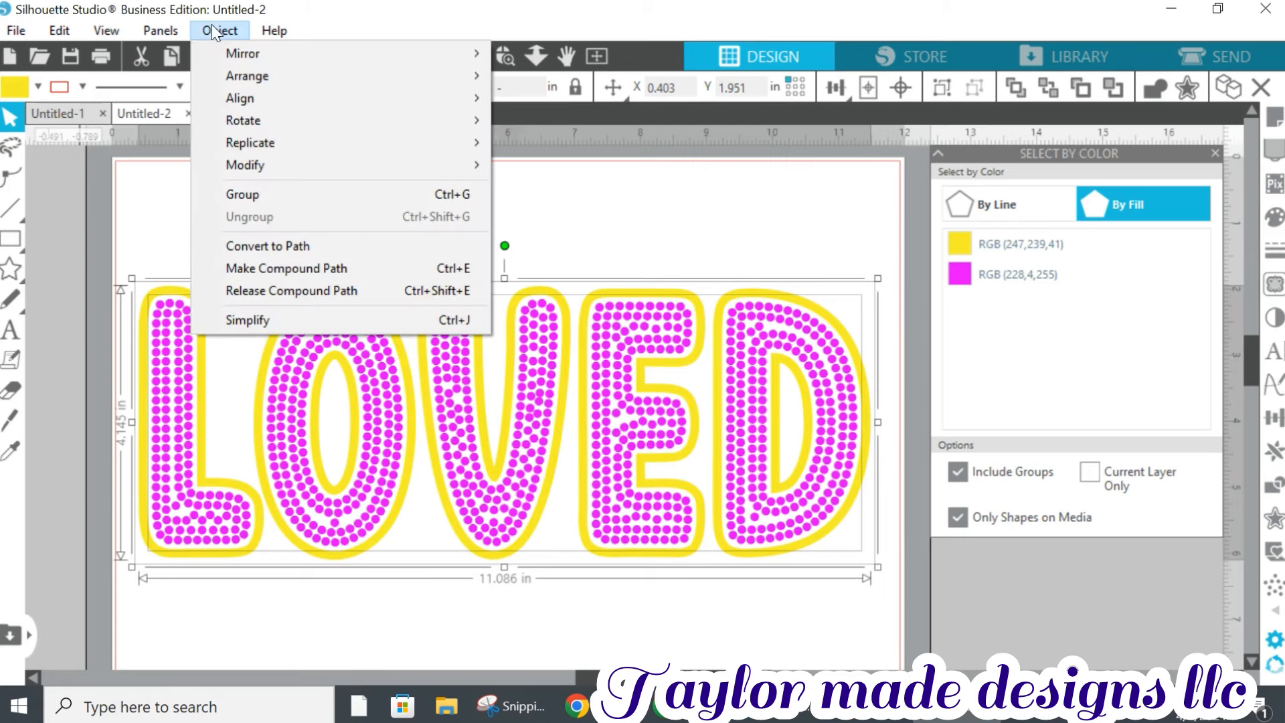
click(244, 192)
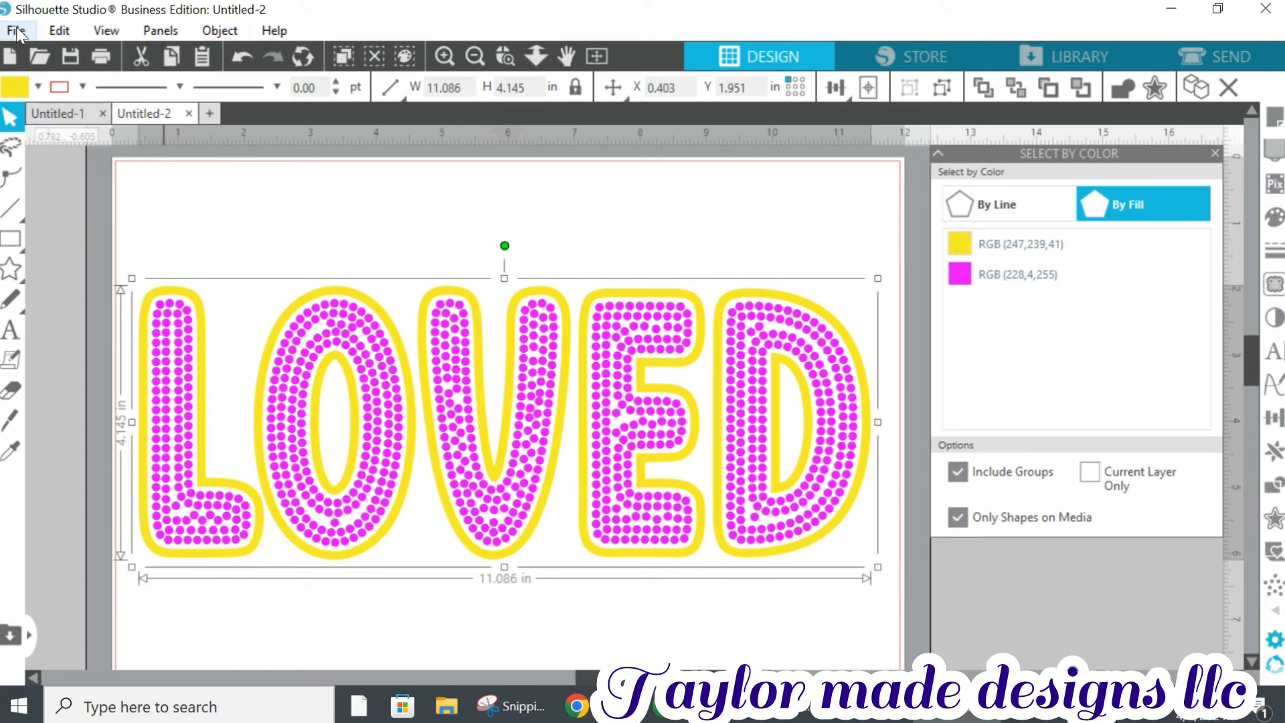
Review the green-outlined LOVED lettering in Untitled-1, return to Untitled-2 and open the options for saving the selected design
click(67, 114)
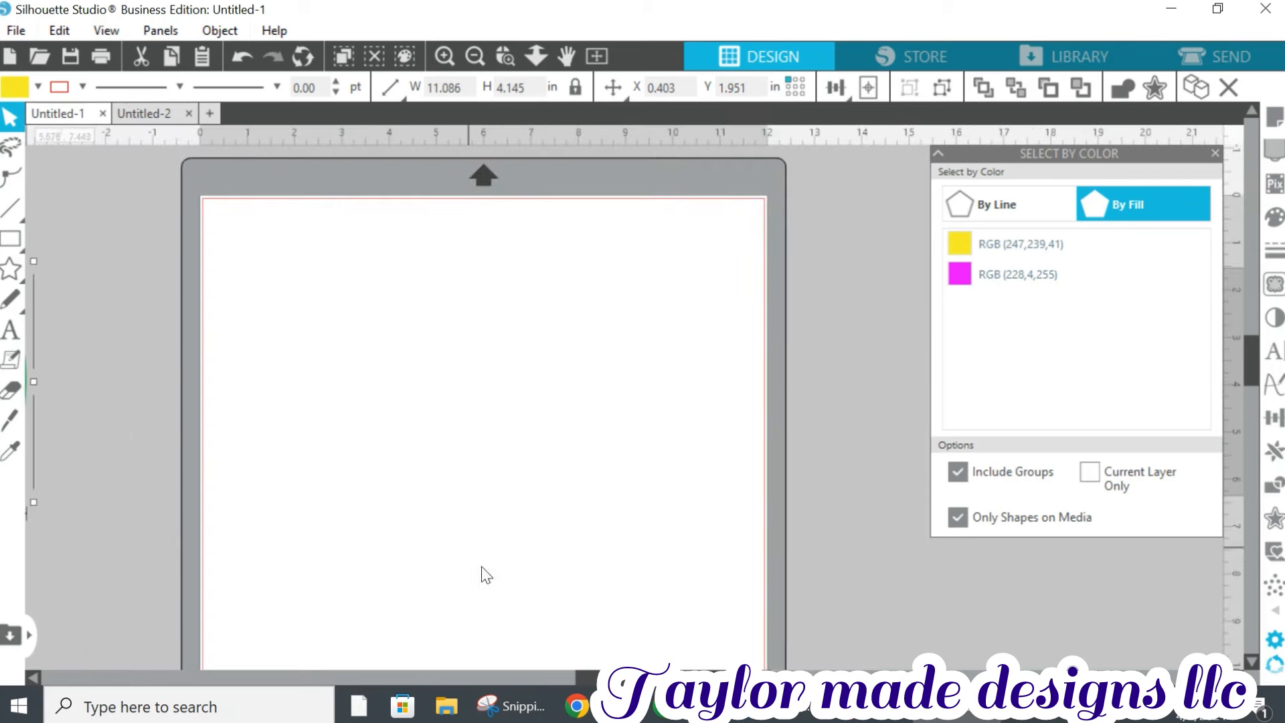
drag(592, 677, 397, 649)
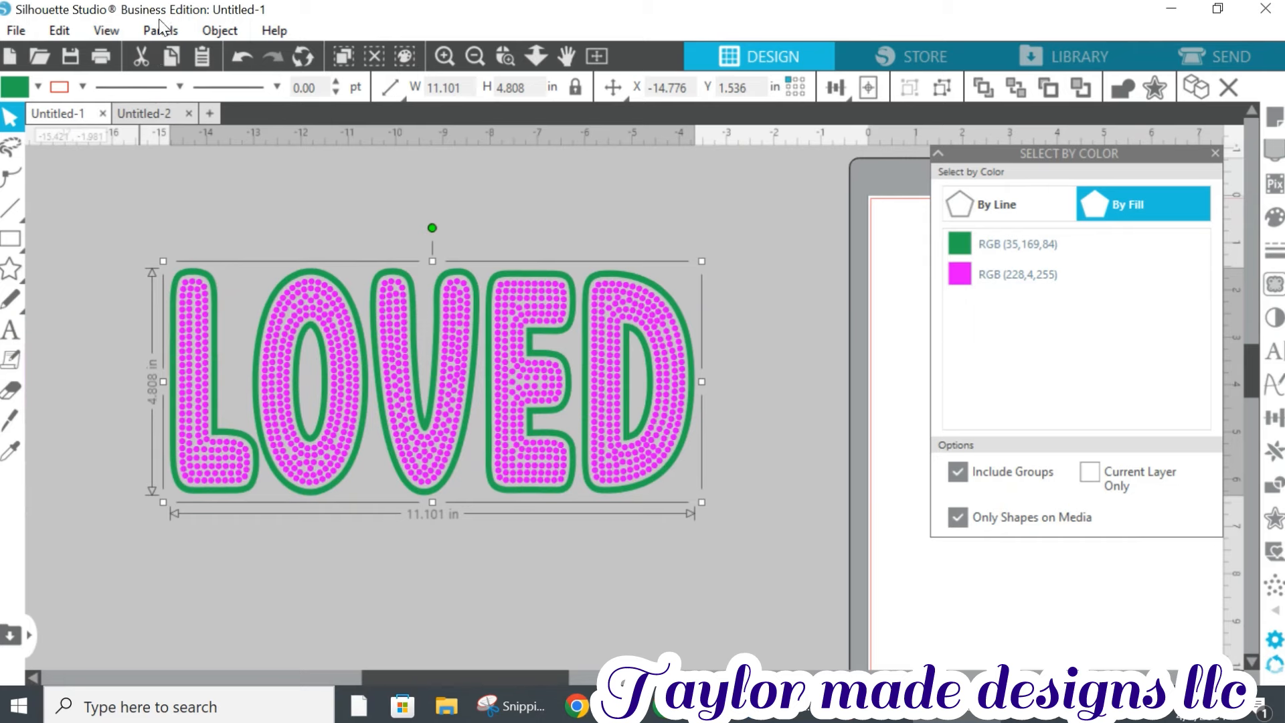
click(150, 108)
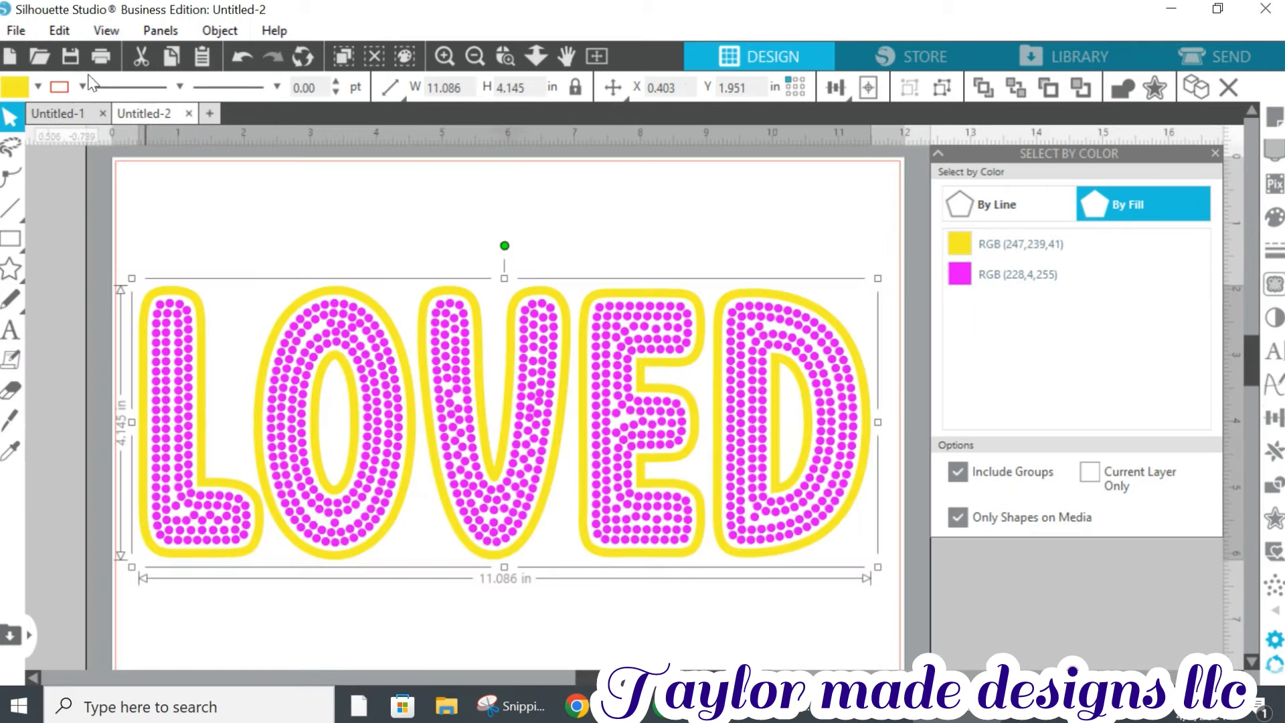
click(16, 31)
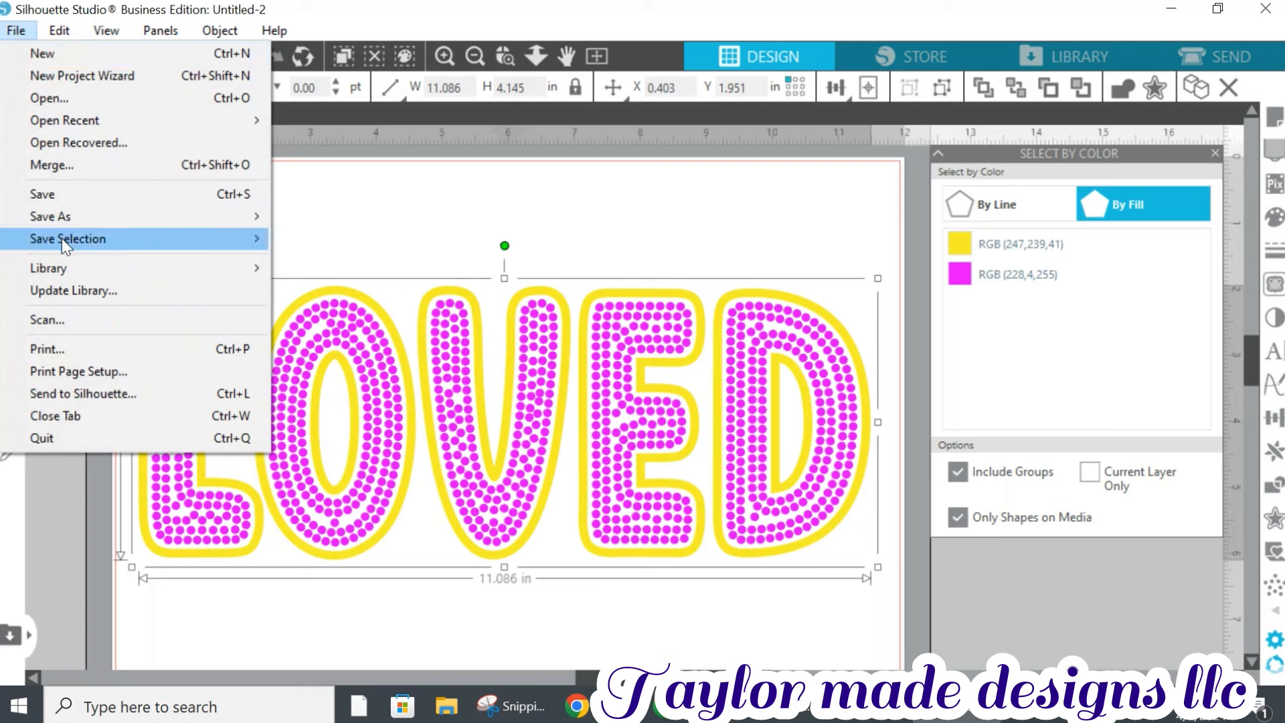
mouse_move(101, 240)
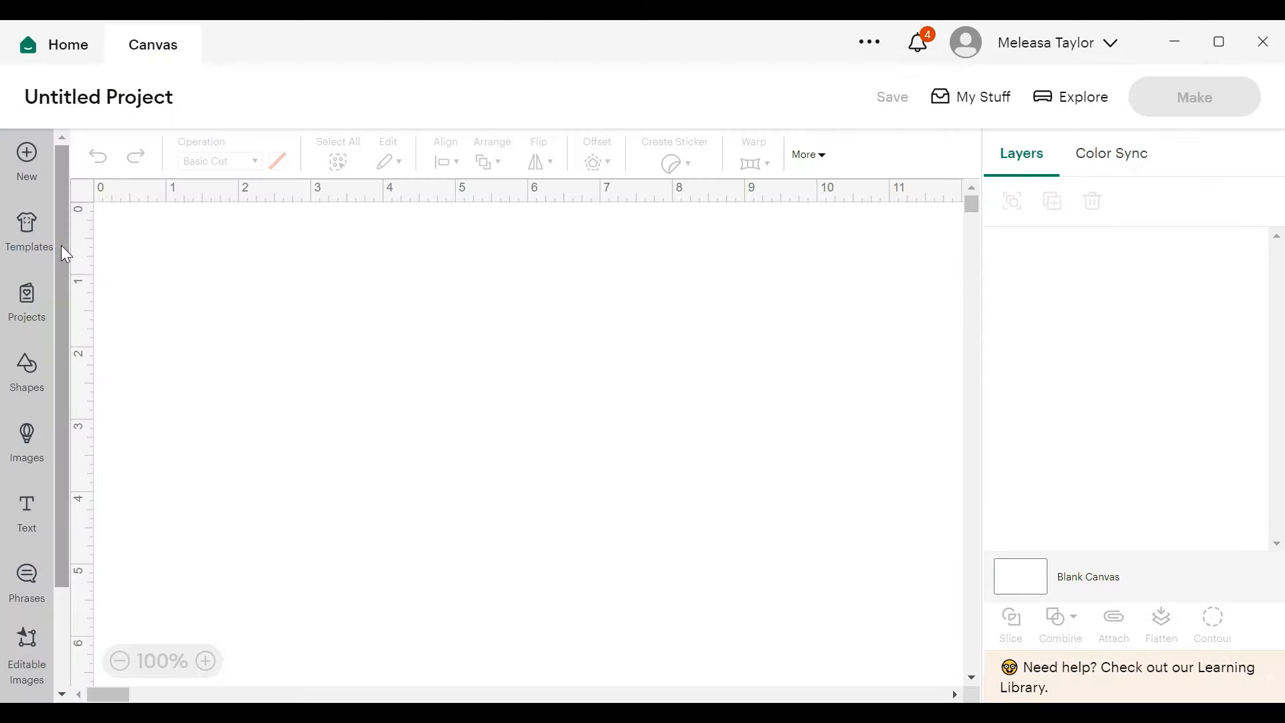
In Cricut Design Space, upload the love glitter cut image and place the whole lettering within view on the canvas
scroll(65, 253, down, 2)
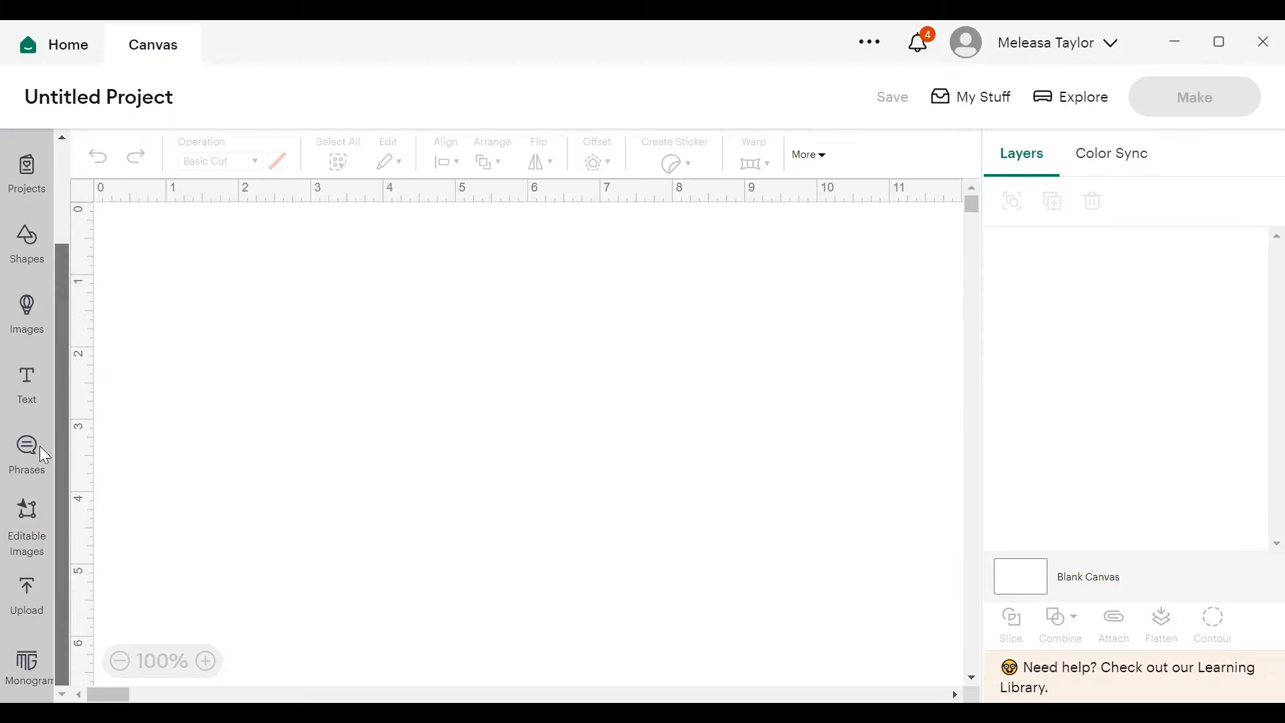
click(25, 594)
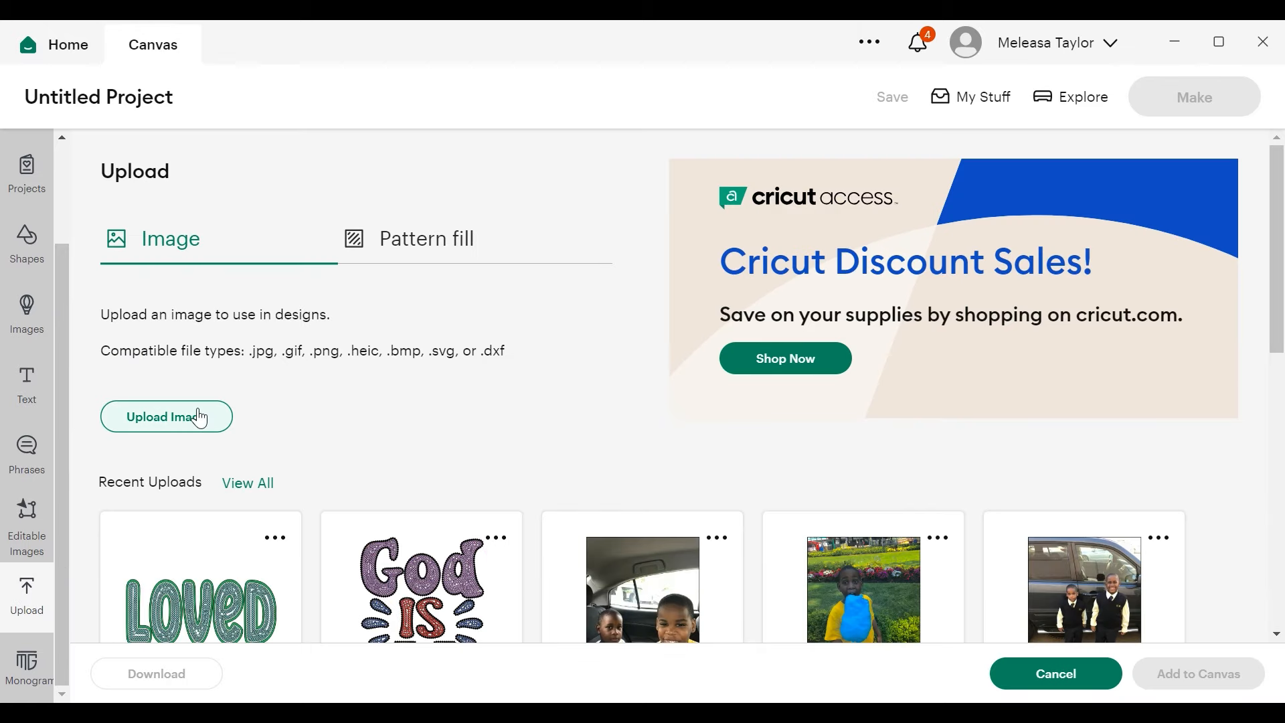
click(200, 418)
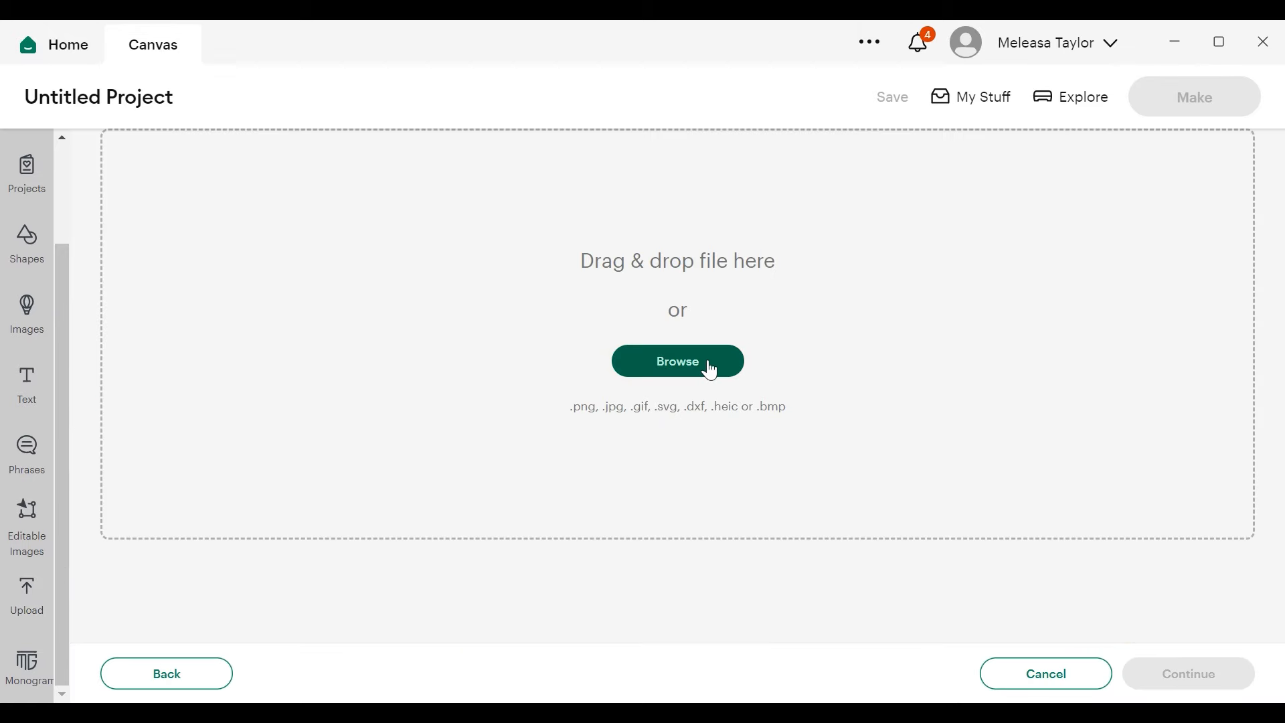
click(711, 369)
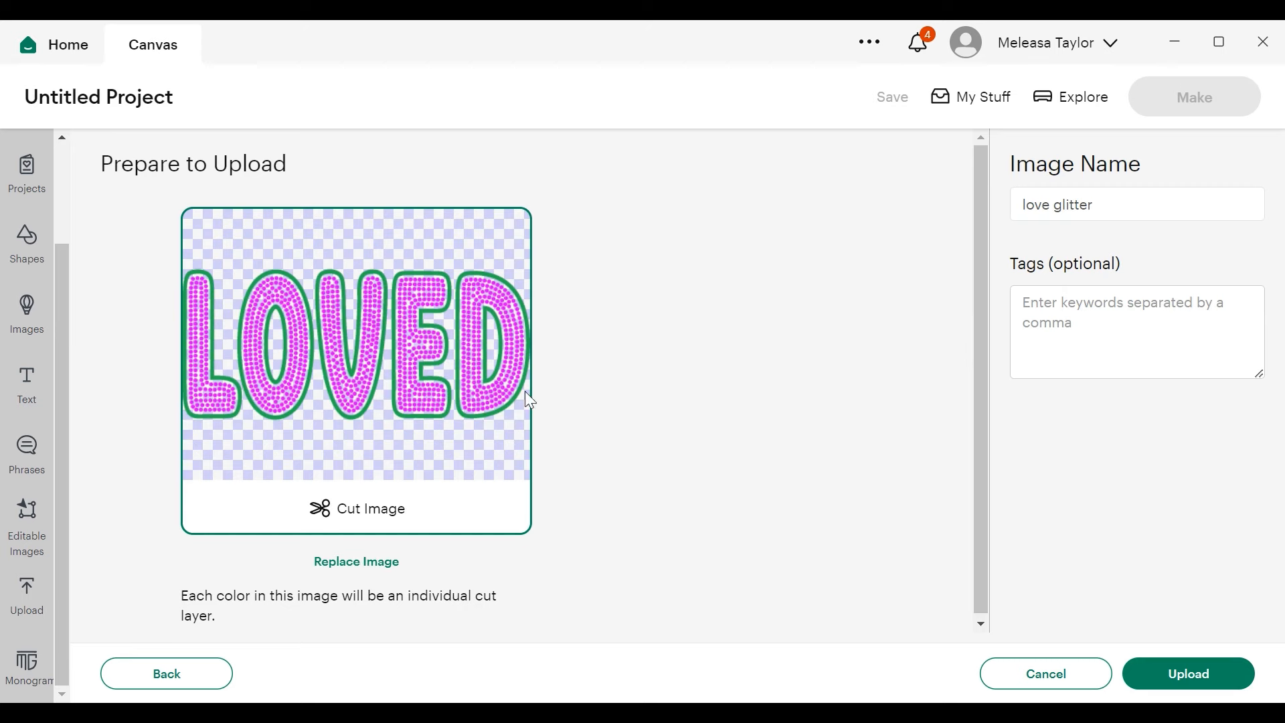
click(1192, 674)
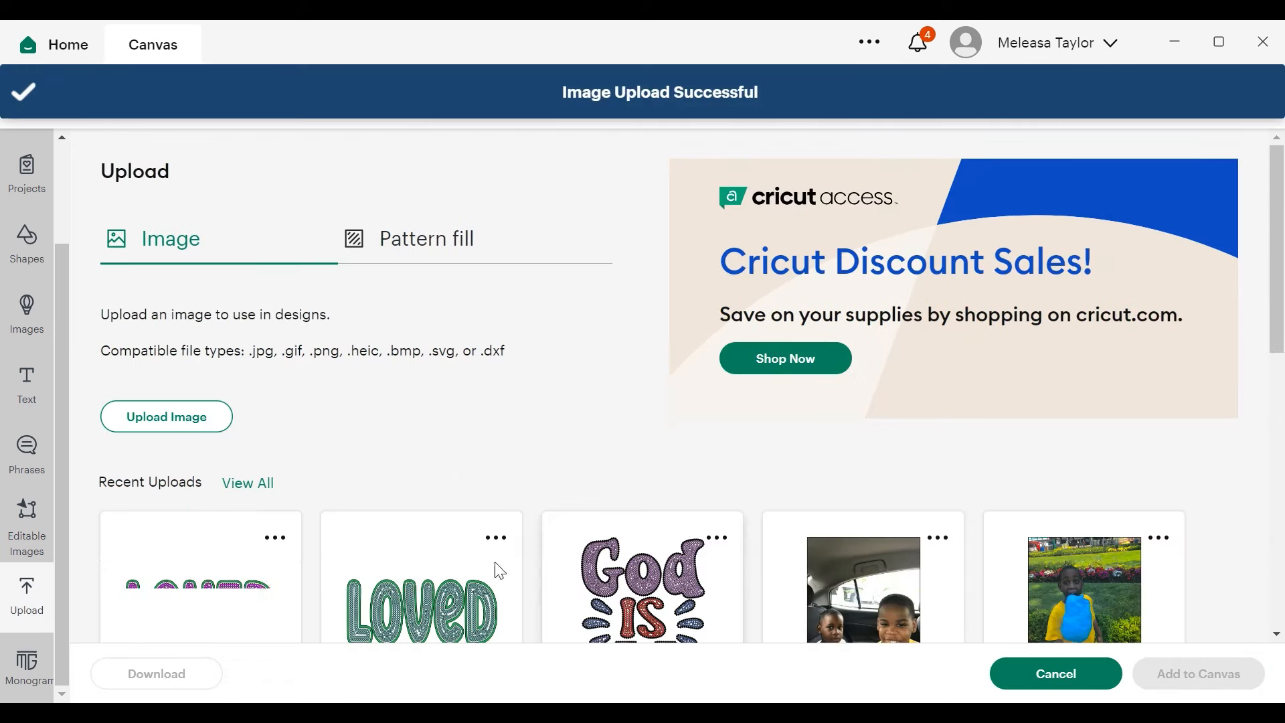
click(1202, 677)
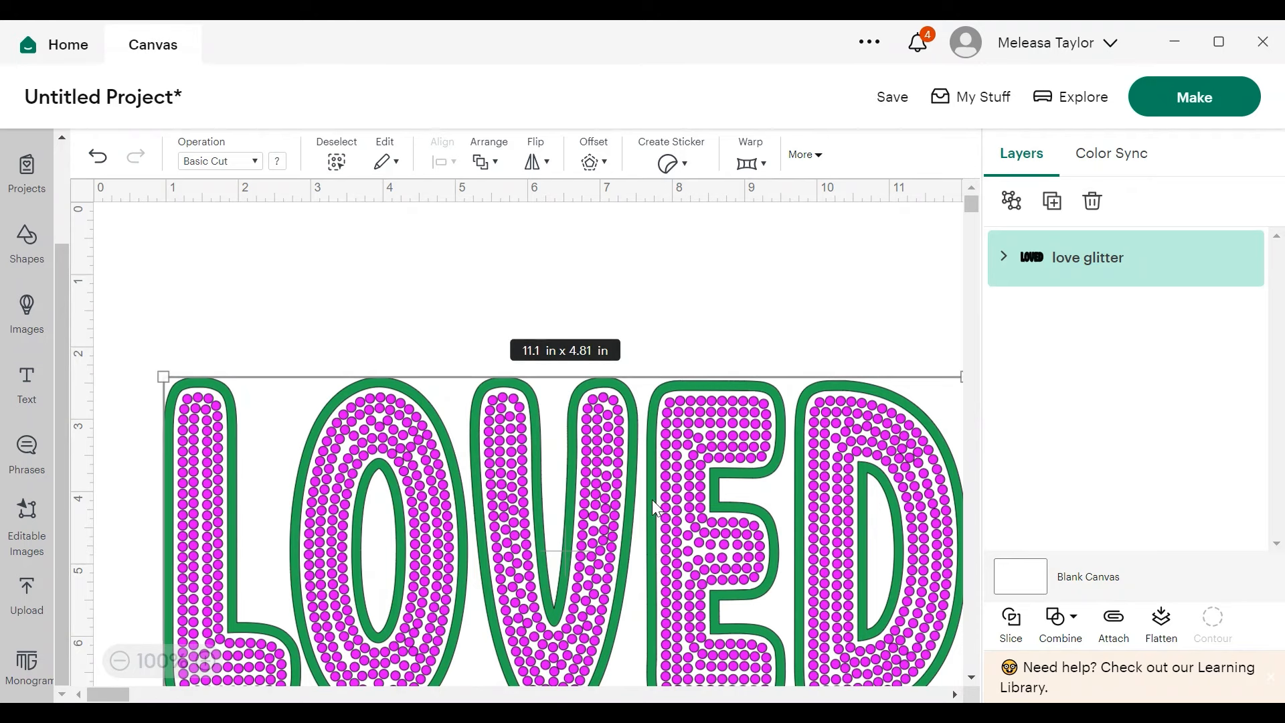
drag(652, 500, 637, 421)
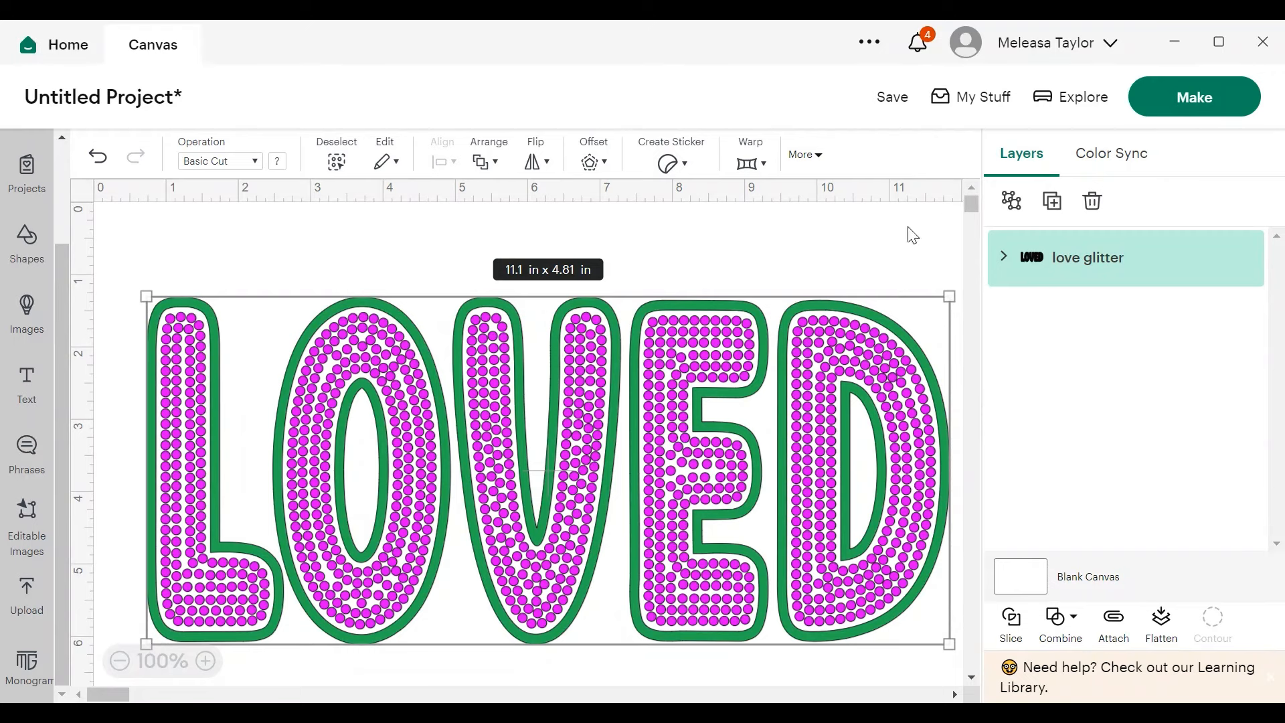
Start making the LOVED design and save the project under the title love glitter
click(1215, 112)
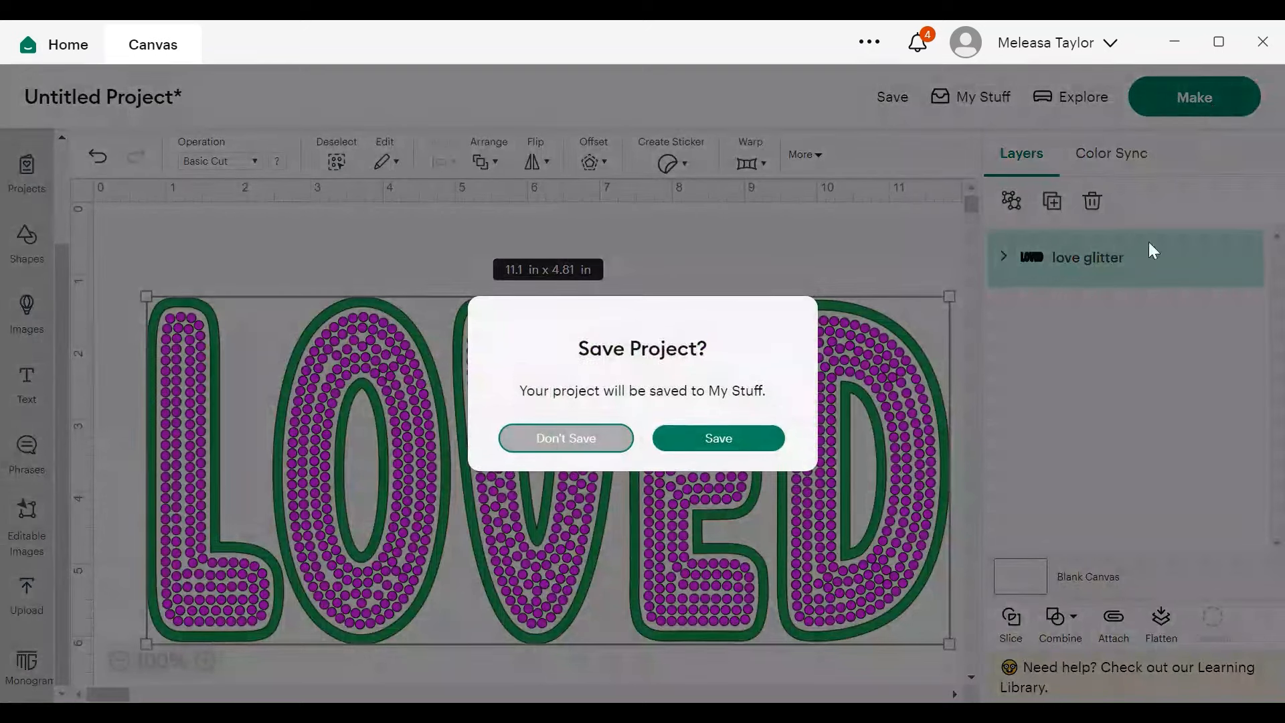
click(676, 440)
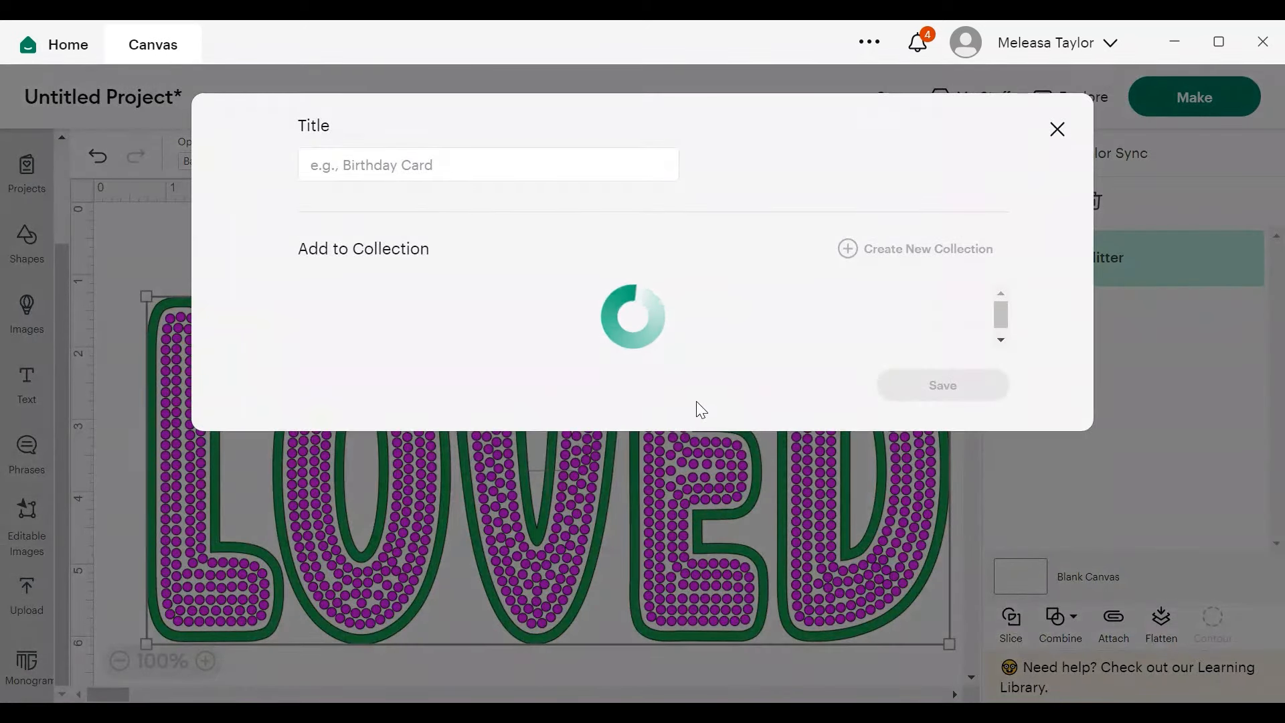
click(484, 166)
text(love)
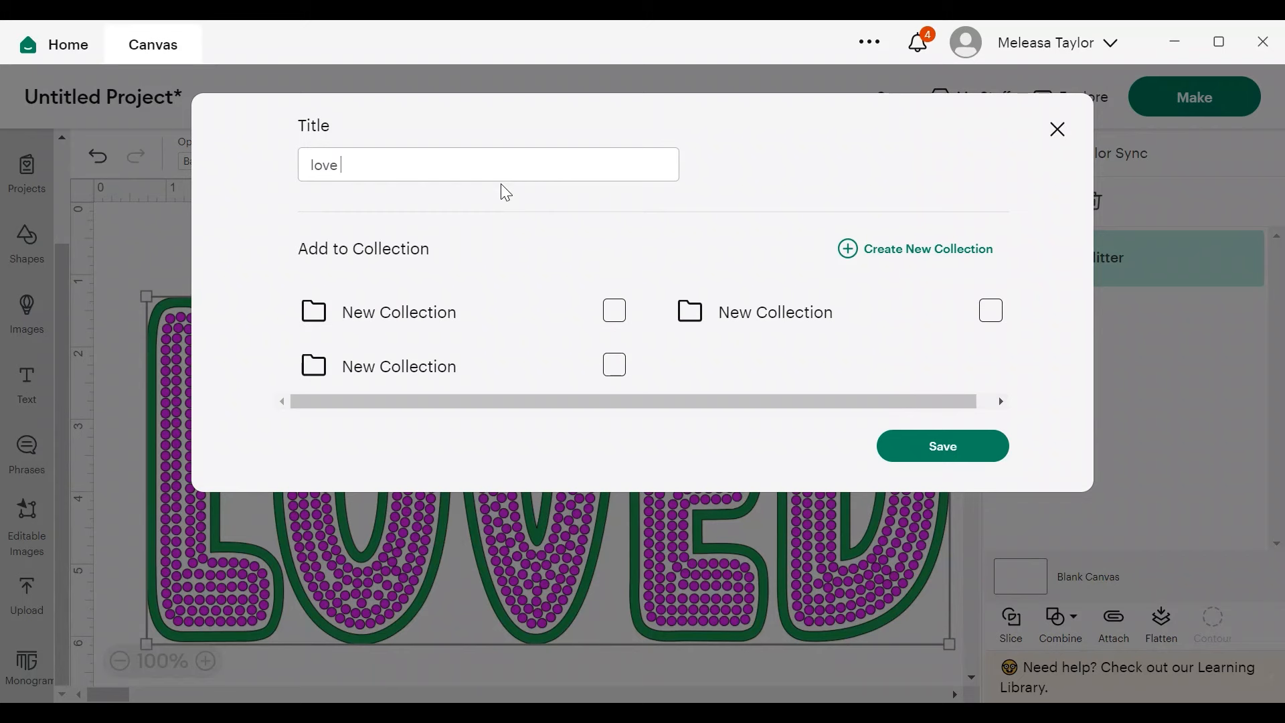
text( glitter)
click(950, 442)
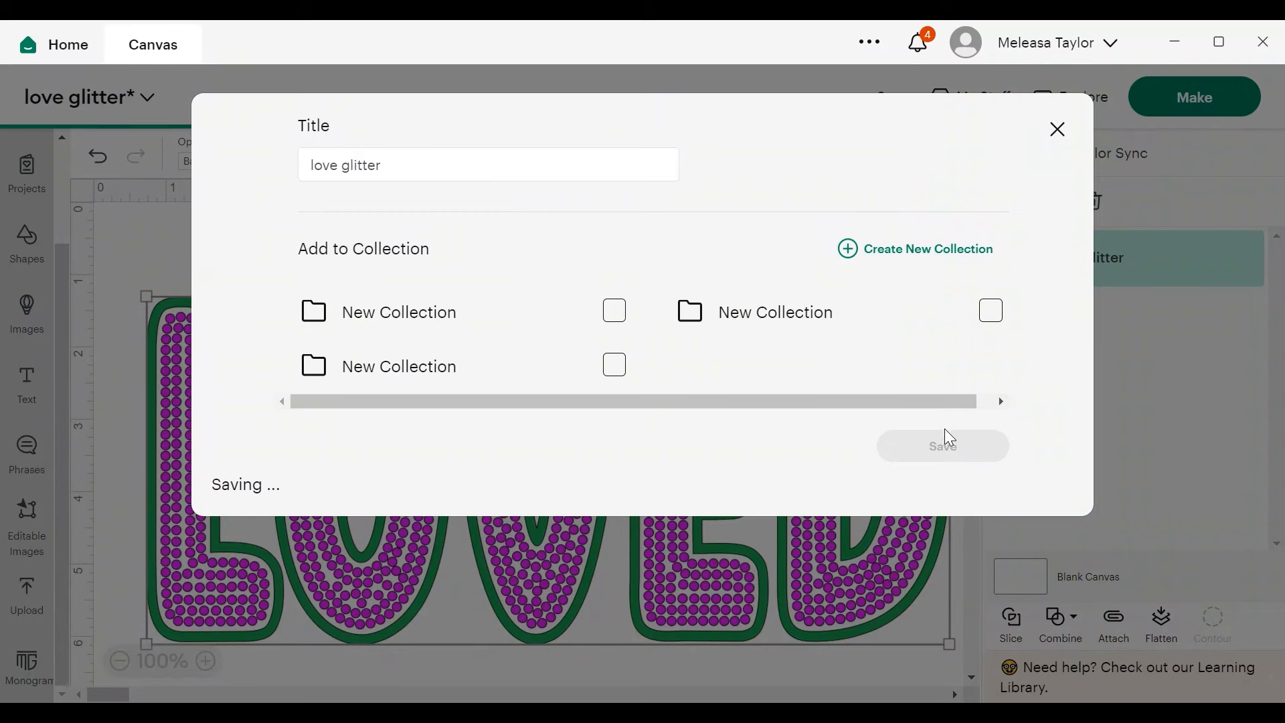